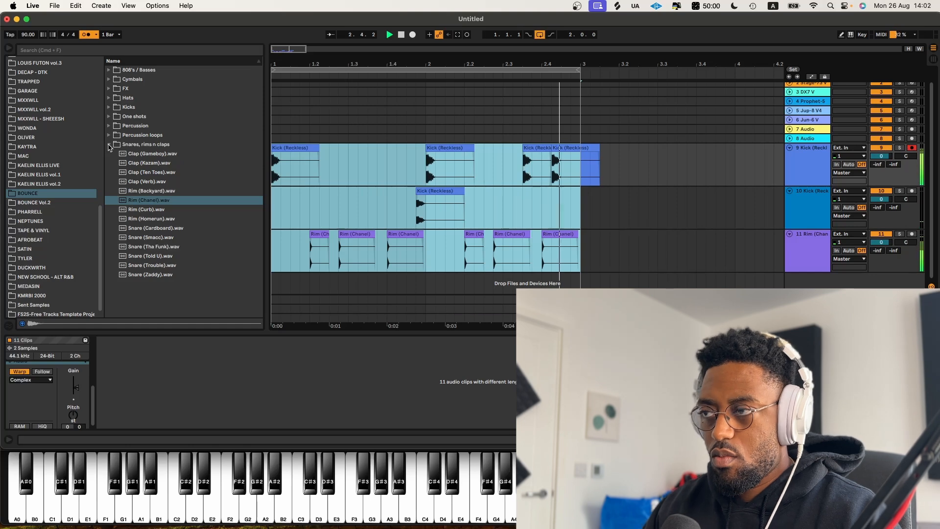
Step: Group the two kick tracks and fold both the new group and the rim track
click(109, 145)
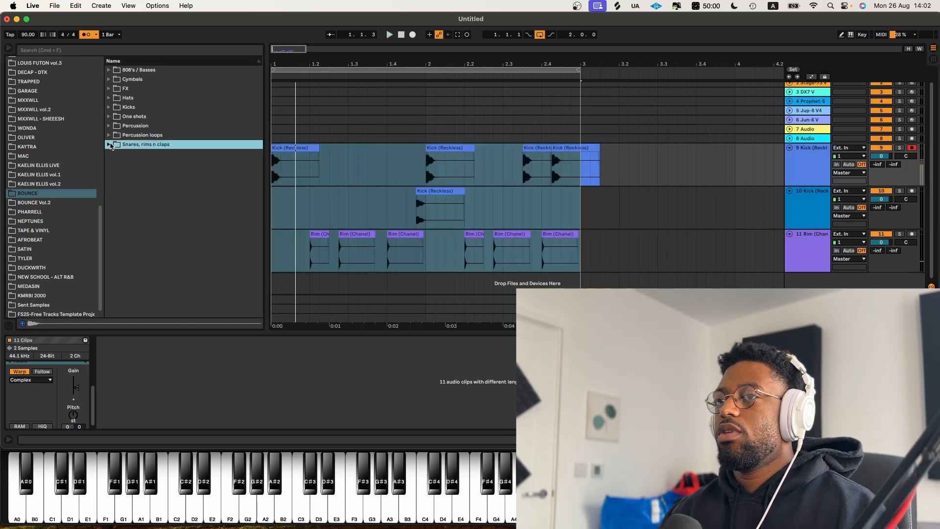
click(793, 200)
click(811, 164)
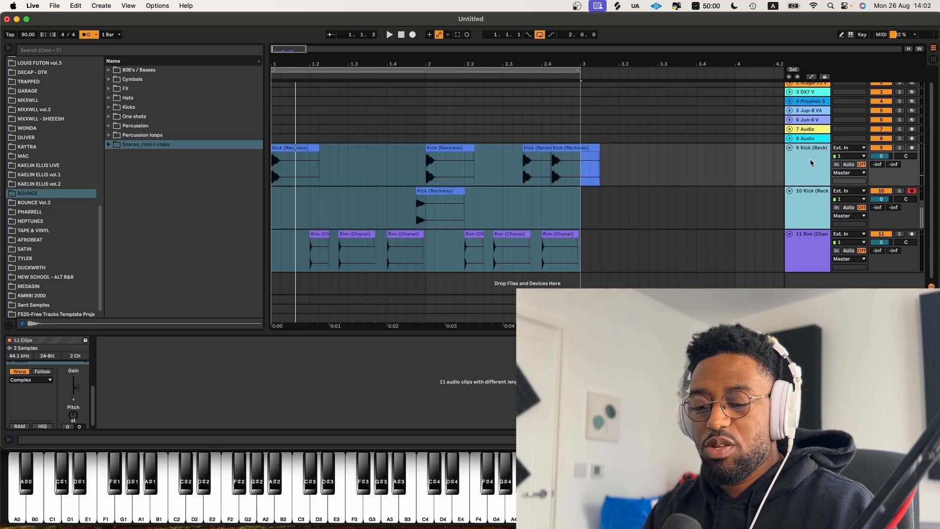
key(super+g)
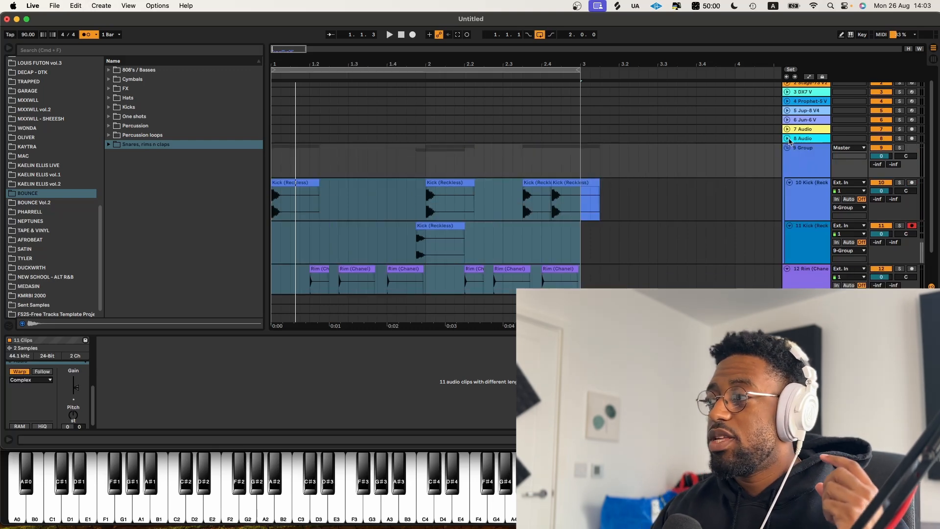
click(788, 147)
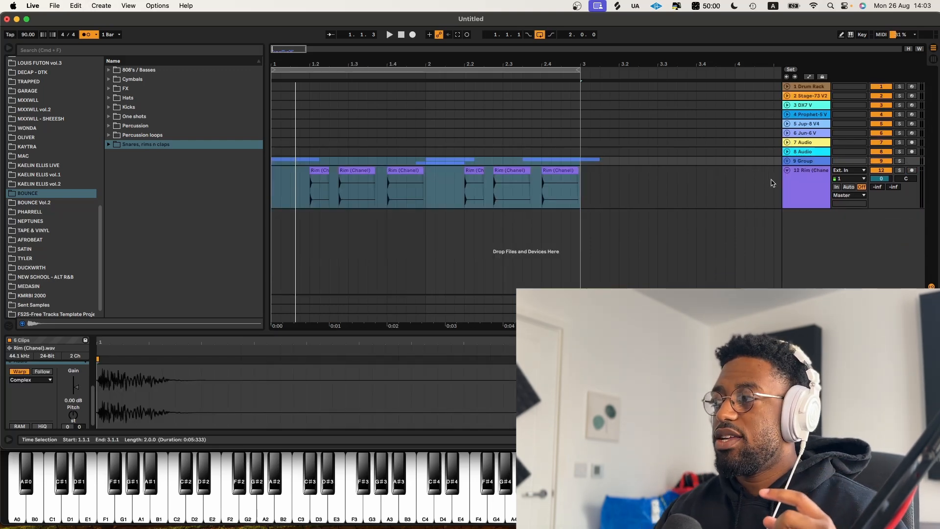
click(787, 170)
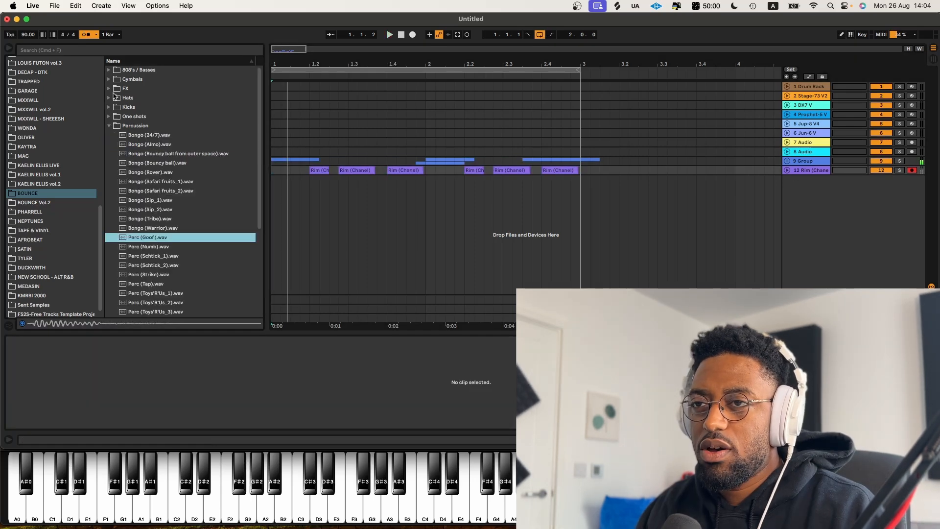
Step: Add the Hihat (Thicc) sample from the Hats folder as a new Drum Rack hi-hat track
click(115, 98)
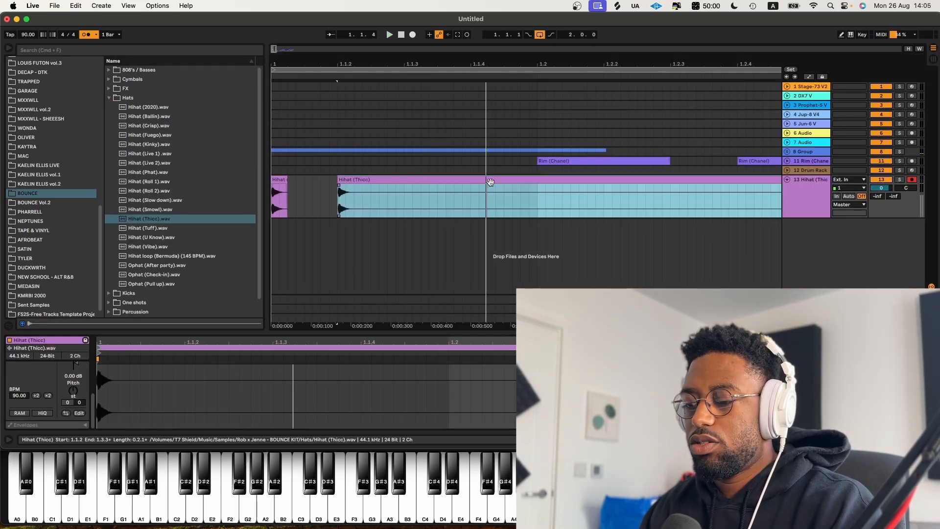
click(319, 178)
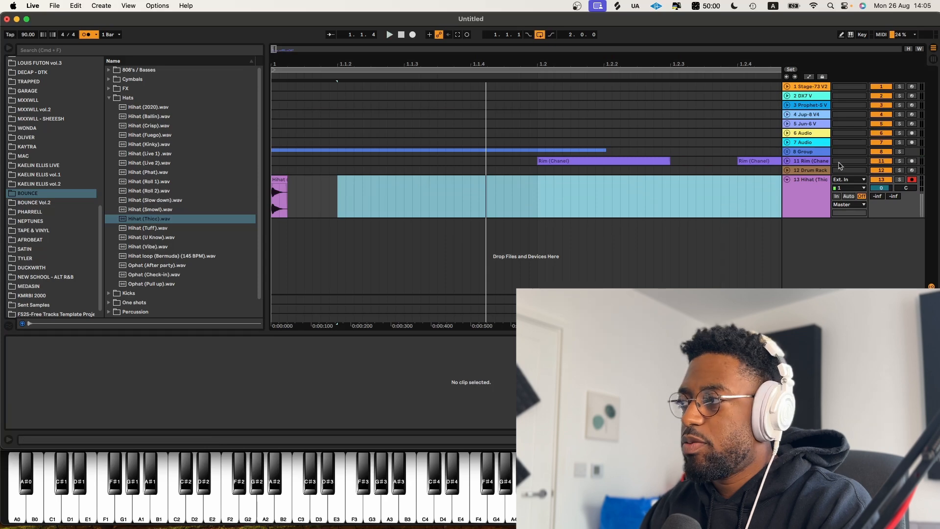
click(818, 171)
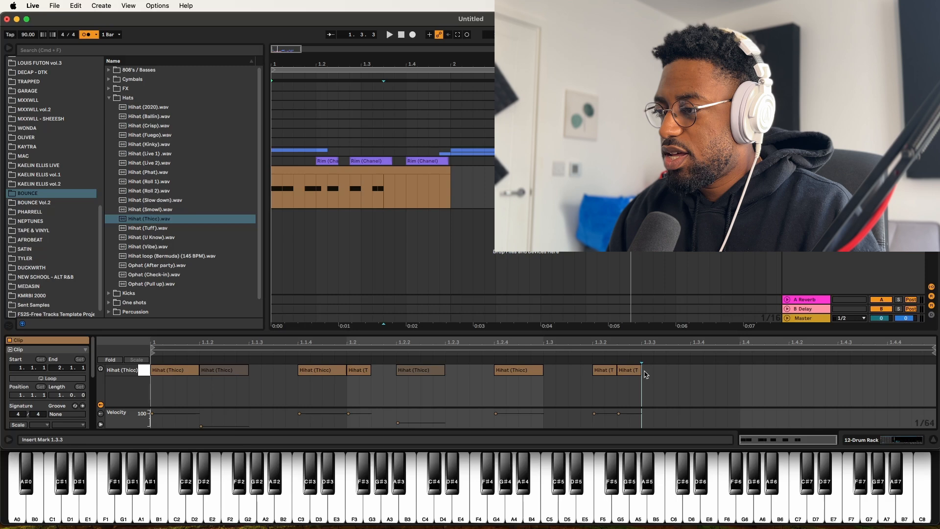
Step: Add a hi-hat note near the end of the first bar and duplicate the hi-hat pattern
double_click(650, 373)
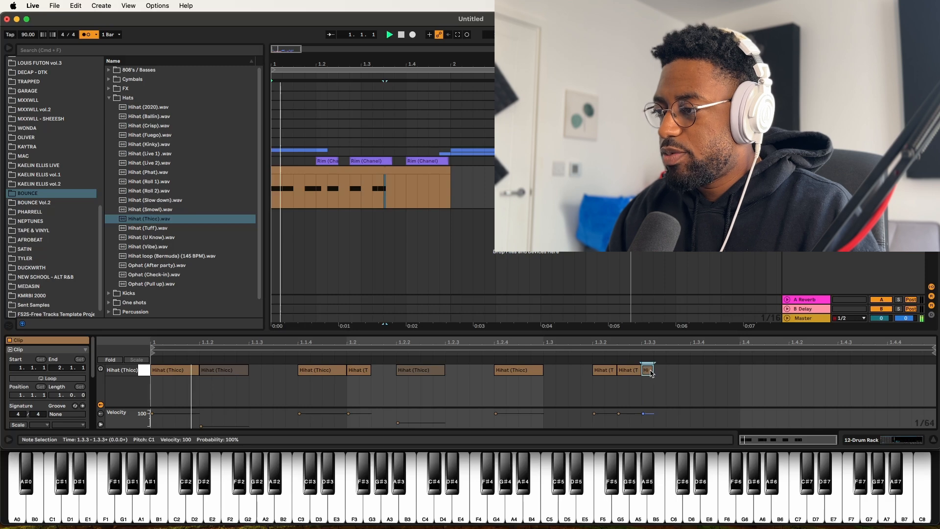
drag(651, 373, 661, 374)
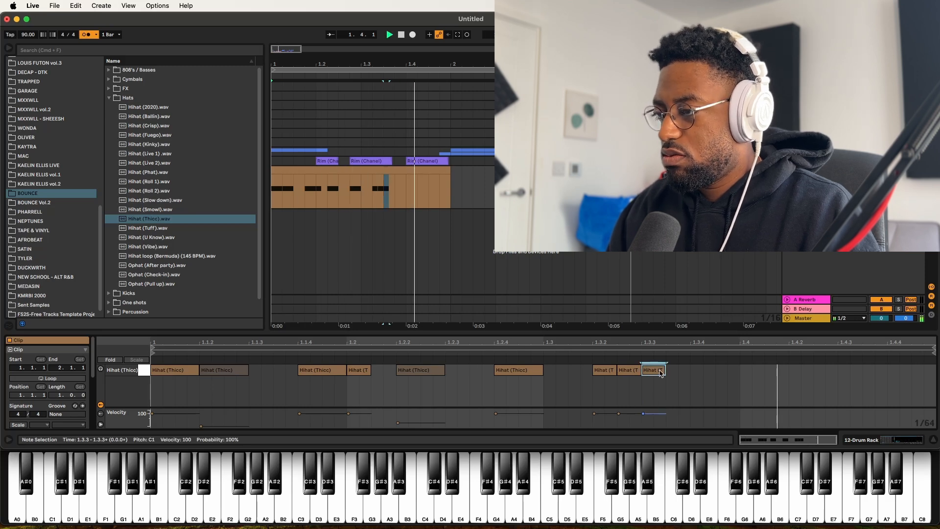
key(super+d)
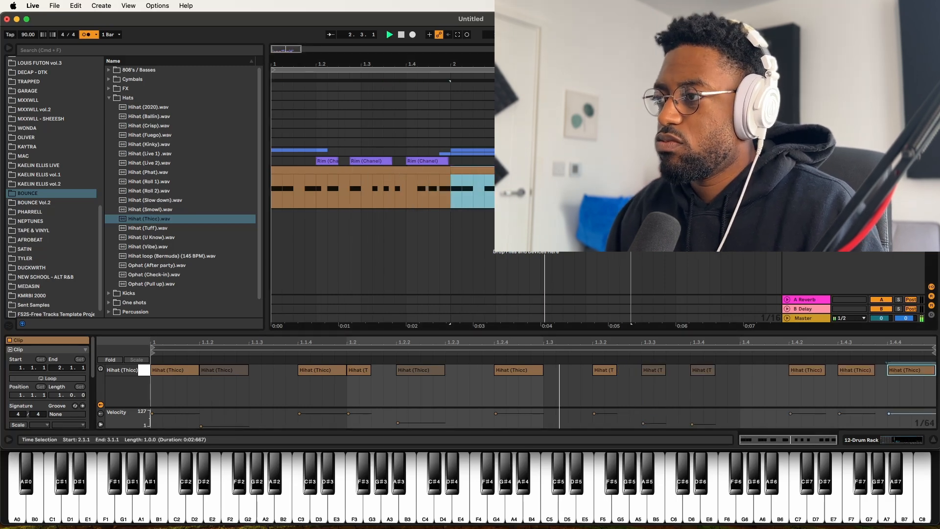
Step: Lower one late hi-hat note's velocity to 58 and duplicate the pattern again
key(u)
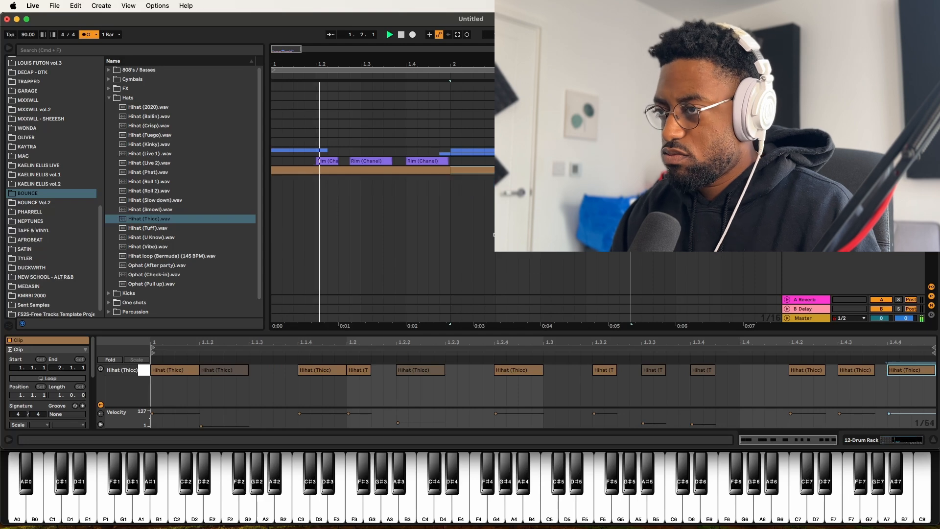
drag(840, 414, 839, 420)
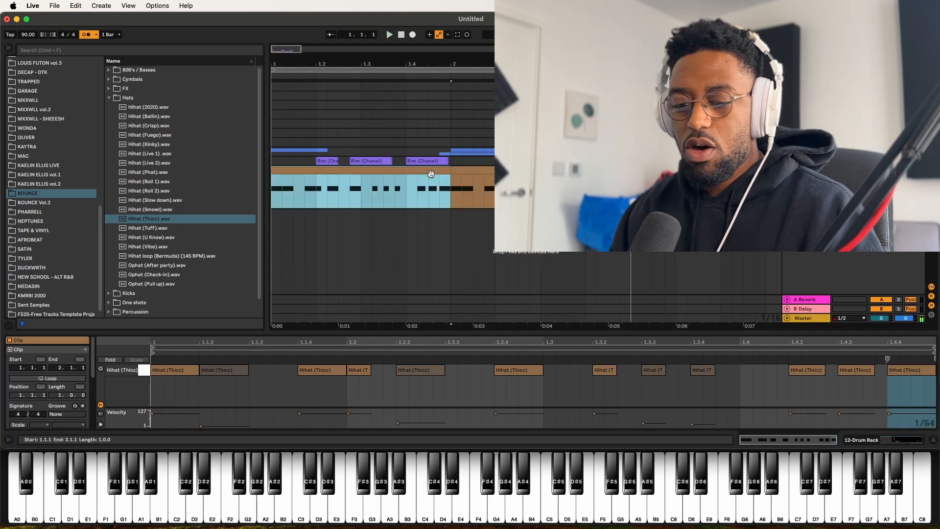
key(super+d)
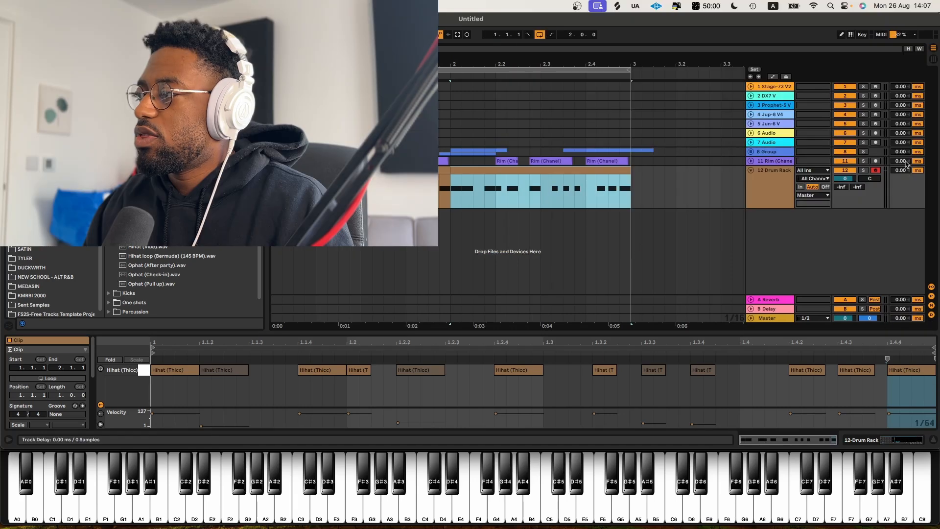
Step: Set the Drum Rack track delay to 13 ms and play the arrangement
drag(904, 170, 905, 170)
key(space)
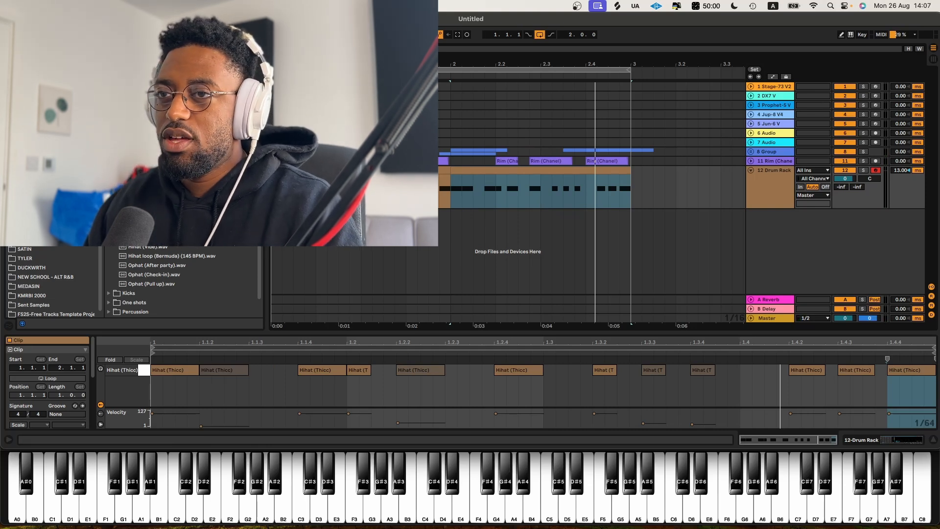
Step: Search the browser and load the kHs Haas effect onto the hi-hat Drum Rack track
key(super+f)
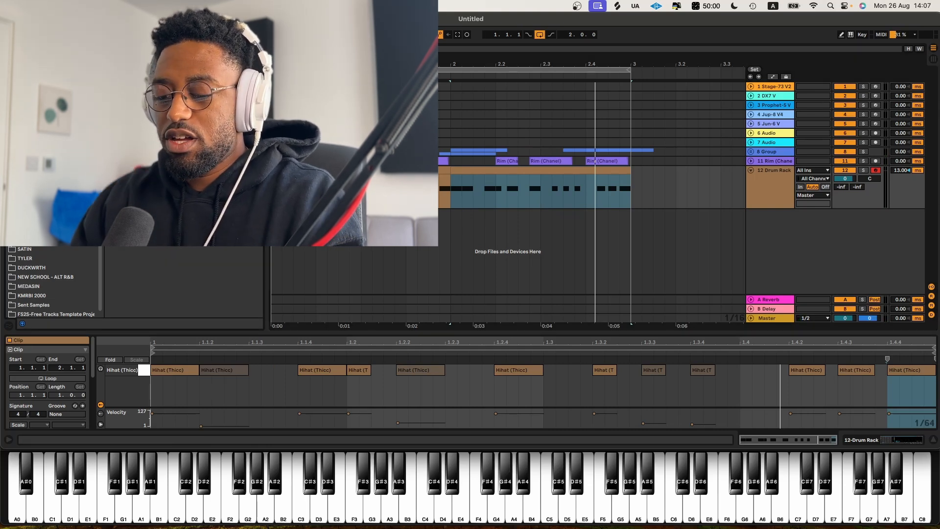
key(Left)
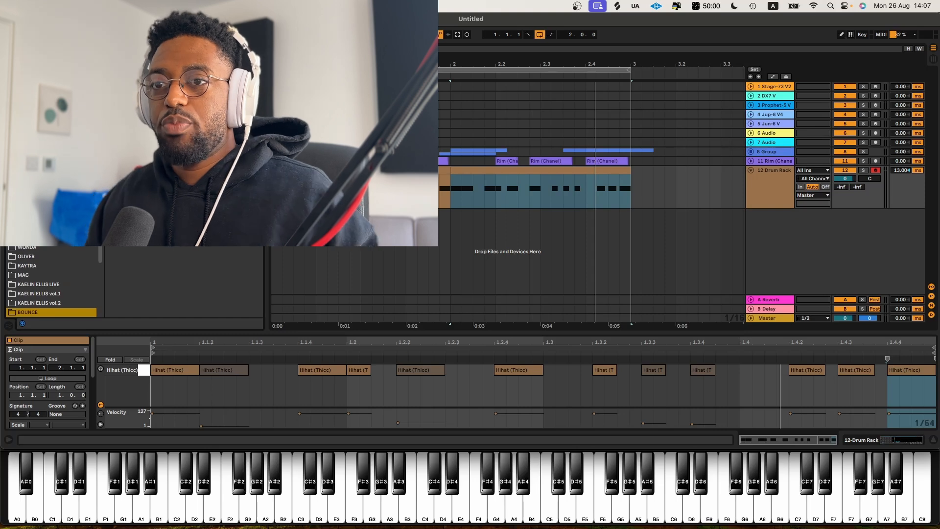
scroll(51, 282, up, 5)
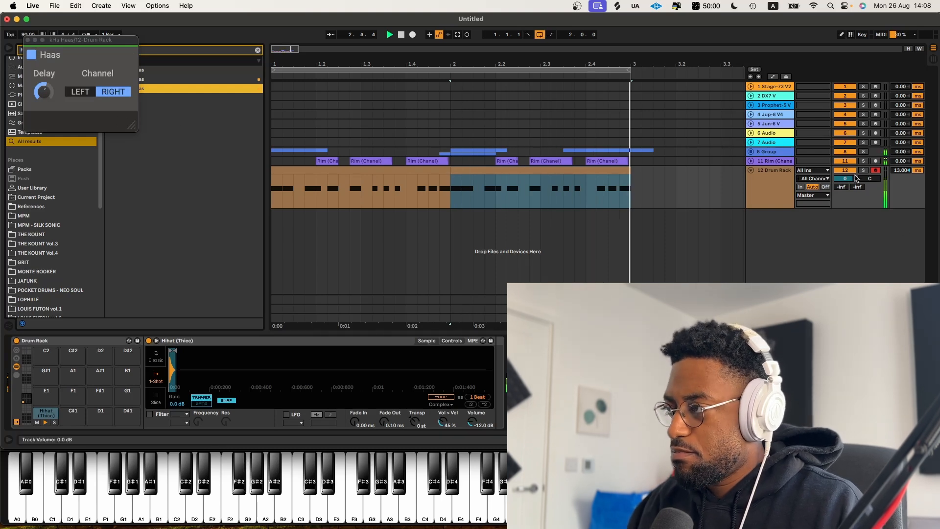
Step: Lower the Drum Rack track volume to -8.0 dB, close the Haas window and clear the browser search
drag(845, 179, 844, 202)
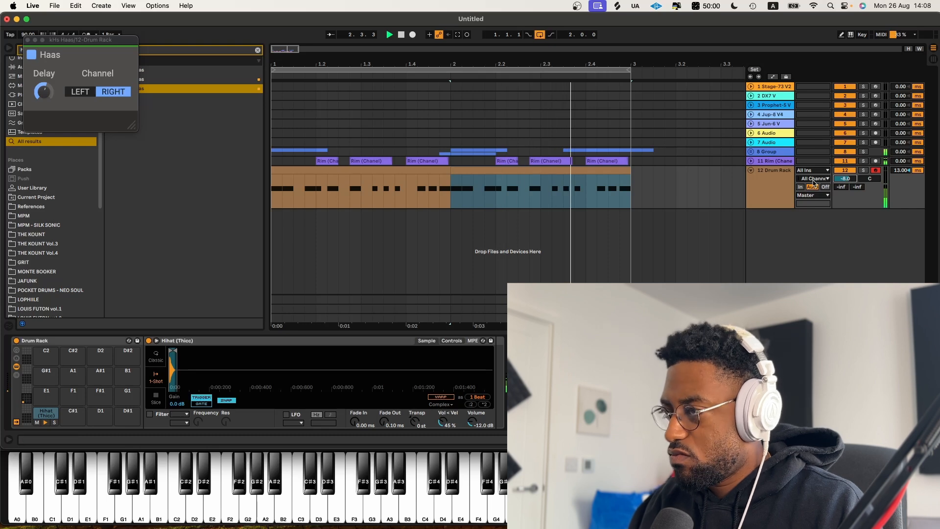
click(28, 40)
click(257, 51)
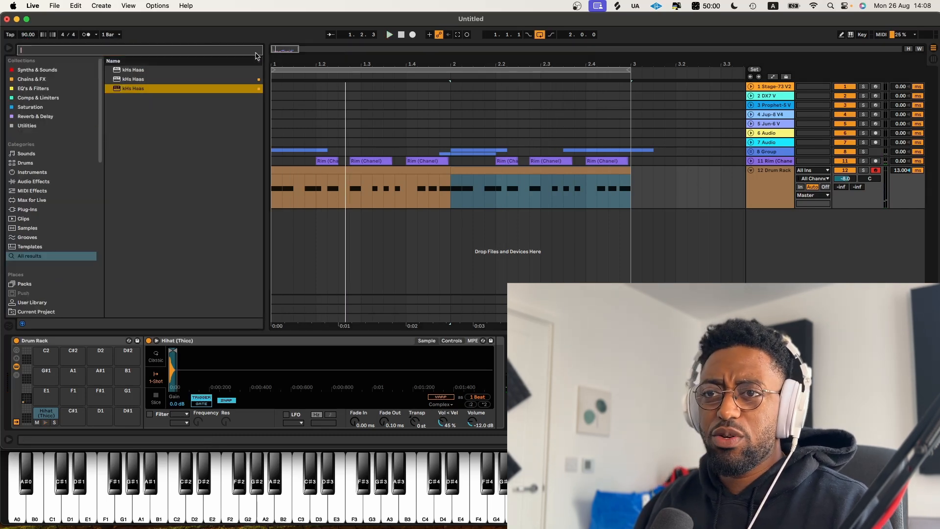
Step: Add the DECAP_DTKX_113 percussion loop flange conga on a new audio track at -13.8 dB
scroll(53, 201, down, 6)
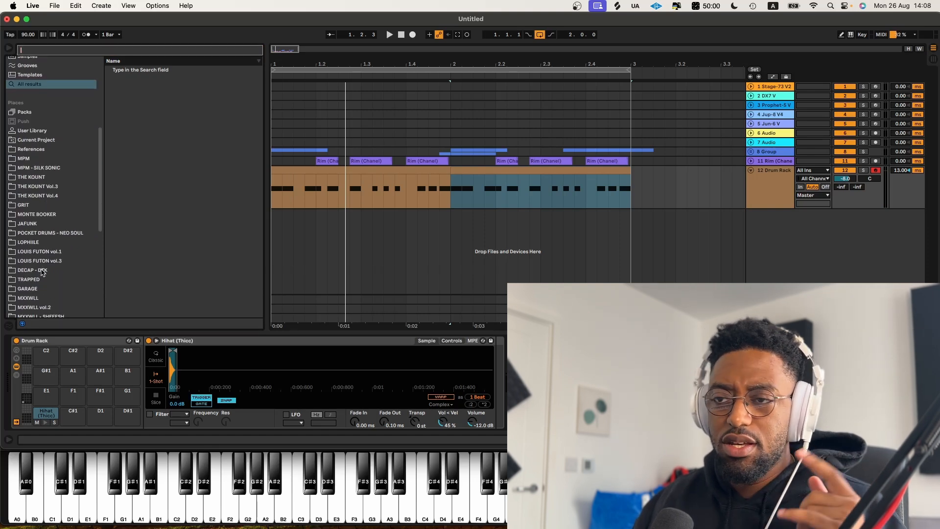
scroll(43, 268, down, 8)
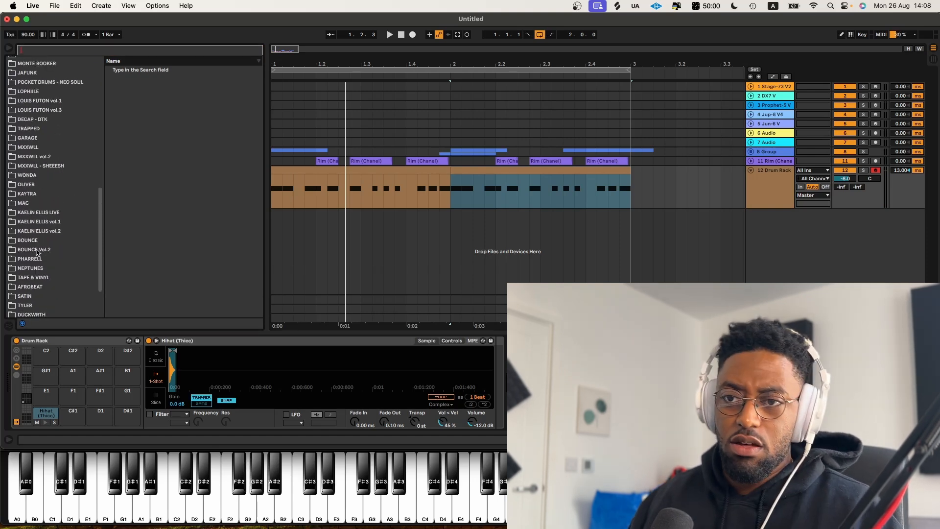
scroll(41, 278, up, 3)
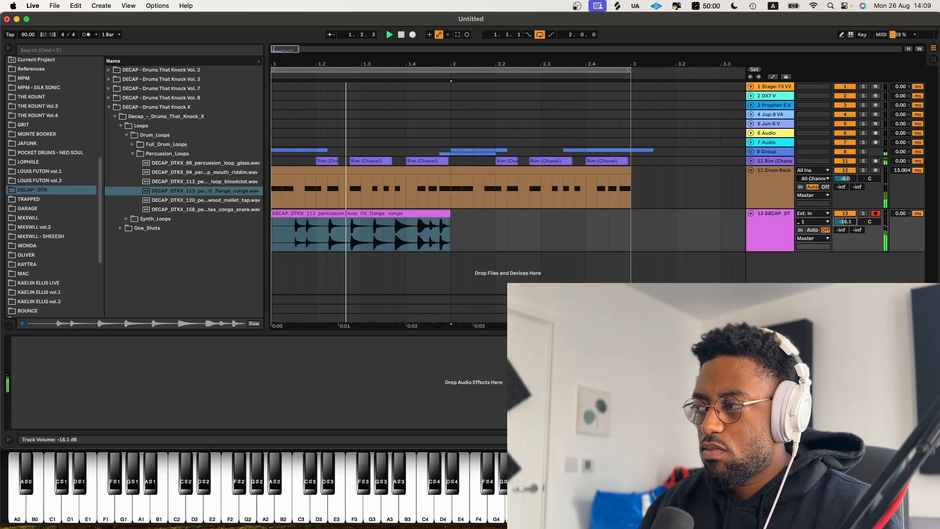
drag(846, 222, 845, 215)
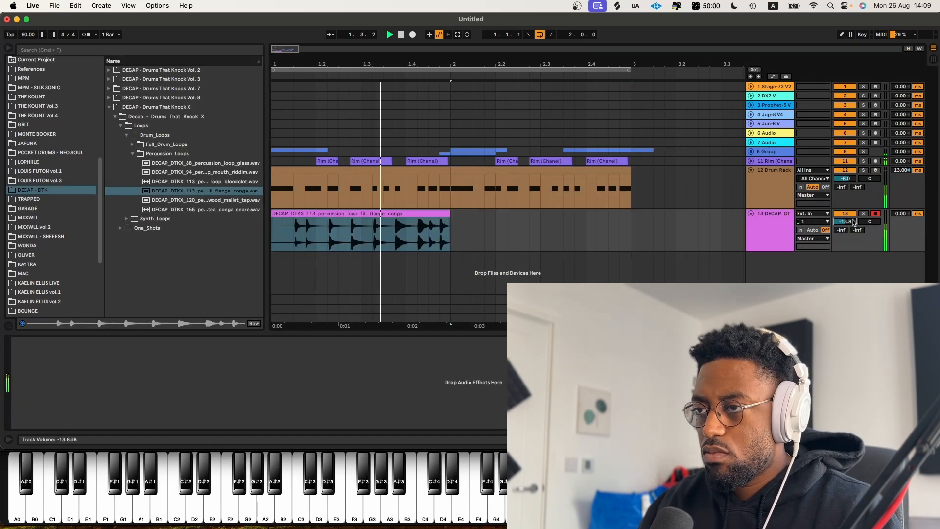
Step: Delete part of the conga loop, select its end section and duplicate it
key(Delete)
key(space)
drag(460, 237, 368, 234)
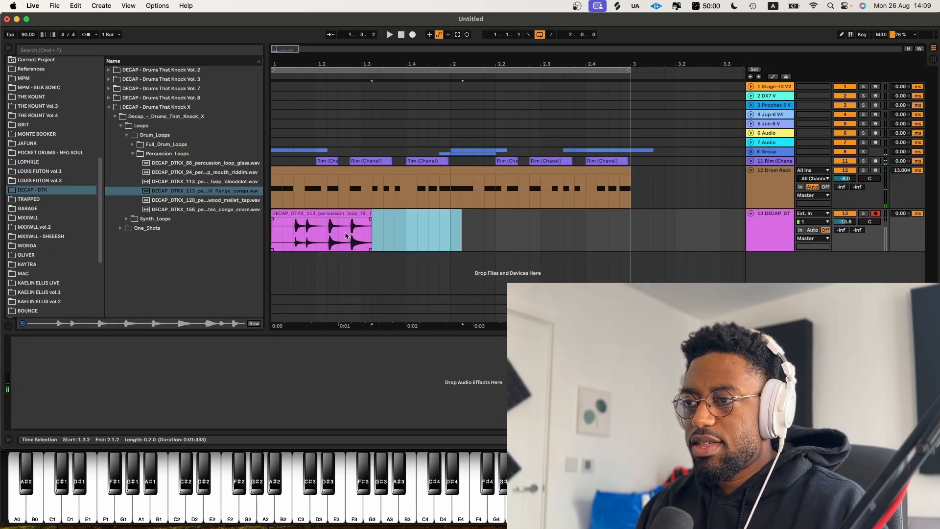
key(super+d)
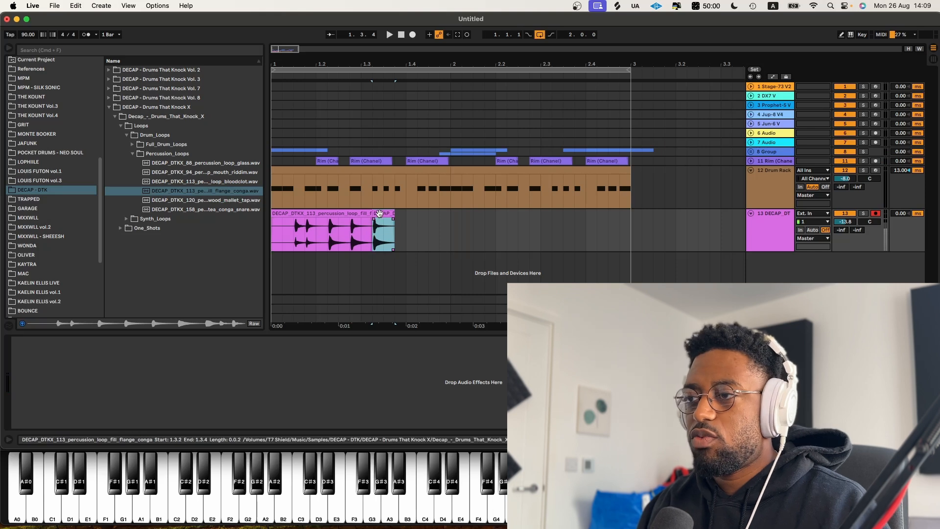
Step: Select the conga clips and duplicate them across the second bar, then play back
double_click(380, 214)
scroll(38, 416, down, 2)
scroll(38, 416, down, 3)
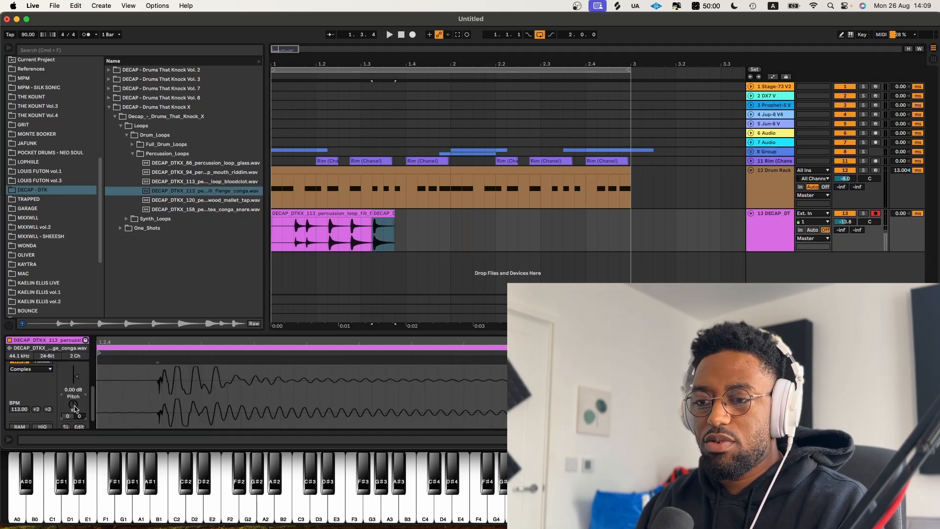
drag(450, 239, 235, 245)
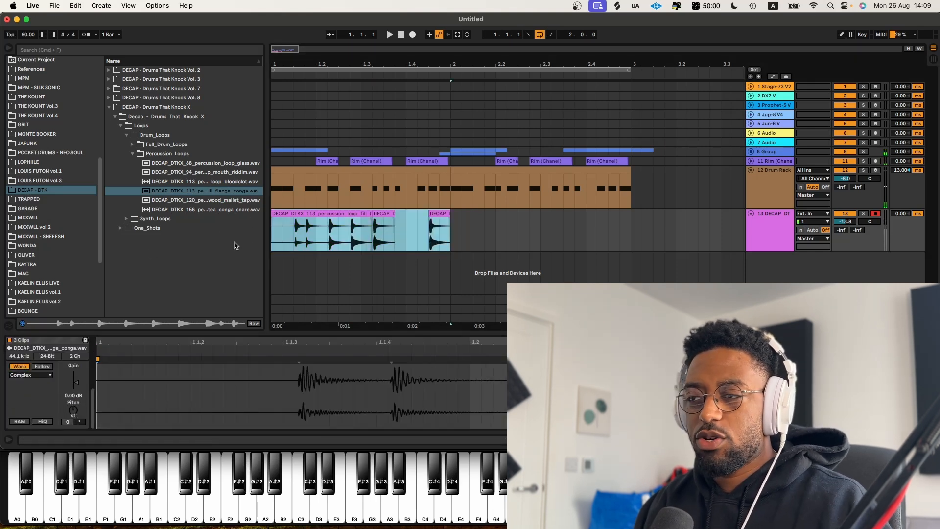
key(super+d)
key(space)
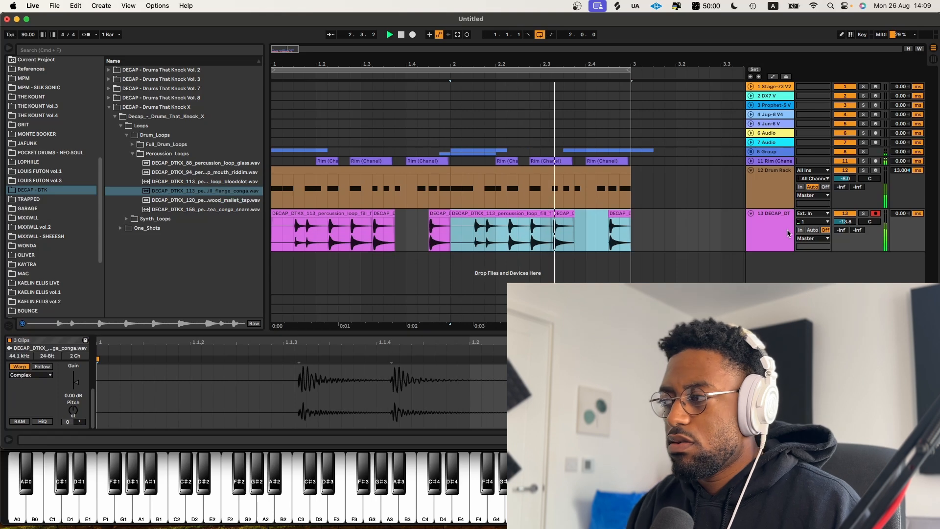
Step: Lower the conga track volume to -16.8 dB and delete the last conga clip near bar 3
drag(846, 221, 846, 237)
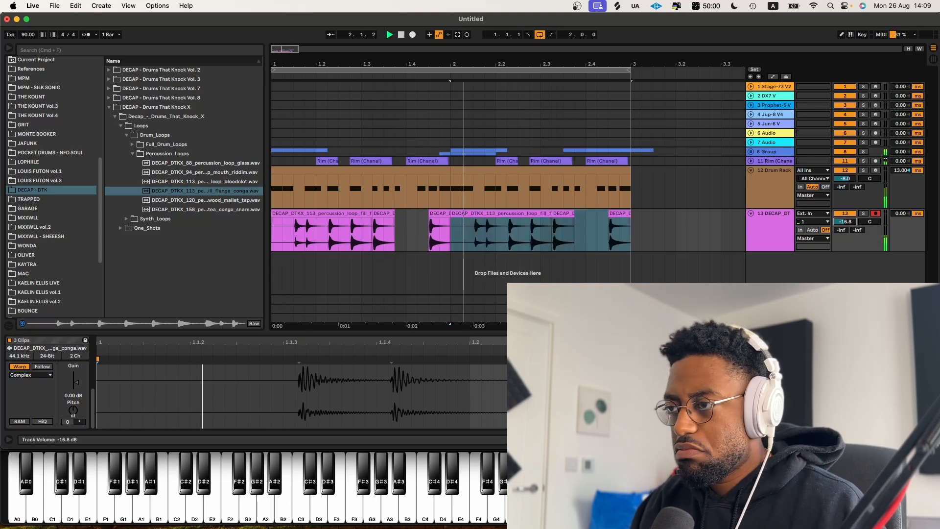
click(623, 214)
key(Delete)
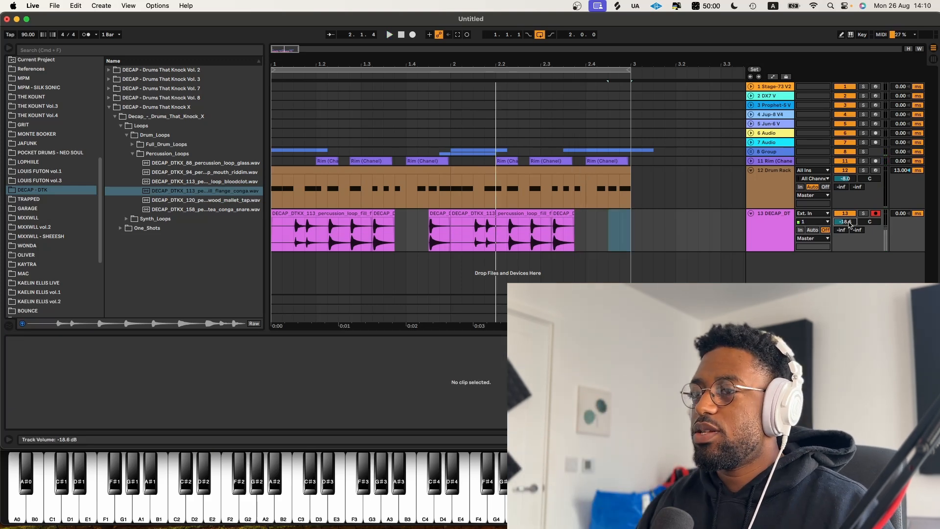
Step: Add EQ Eight from the EQ's & Filters collection to the conga track
scroll(29, 92, up, 10)
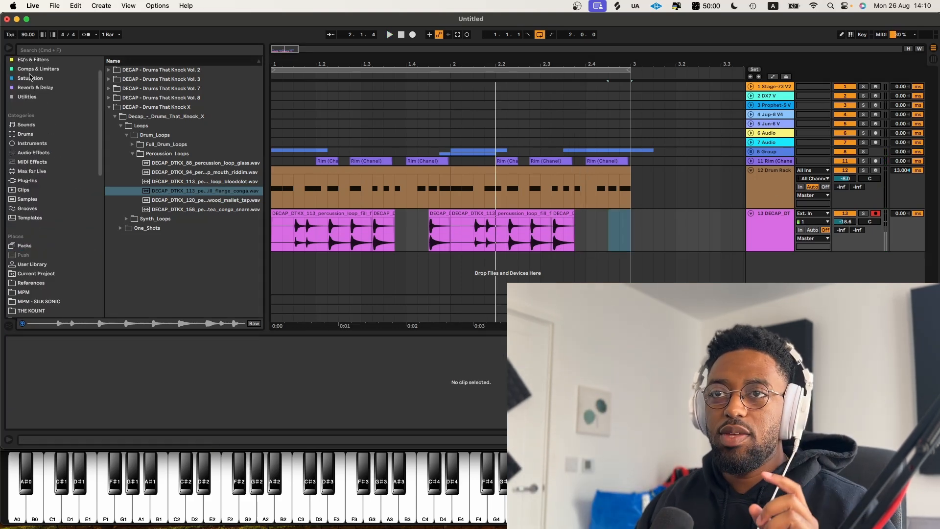
click(32, 60)
drag(132, 88, 590, 190)
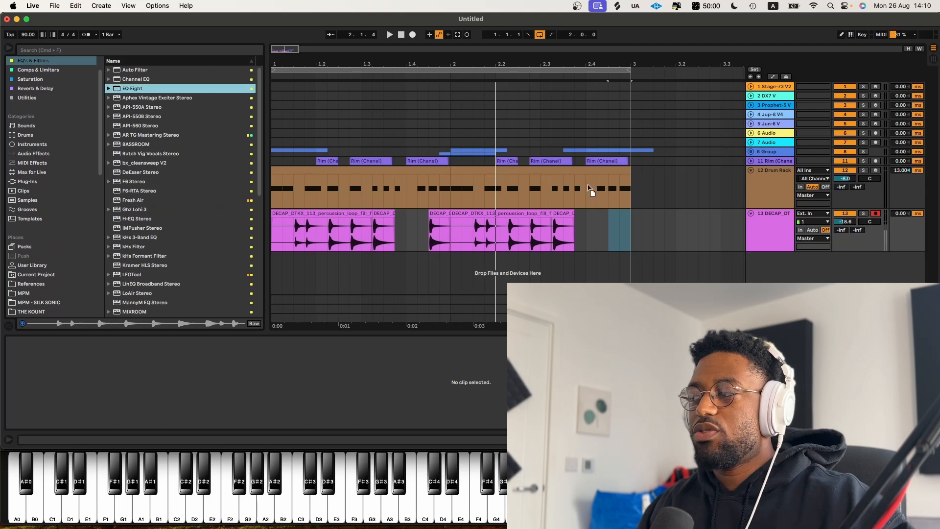
drag(777, 239, 777, 239)
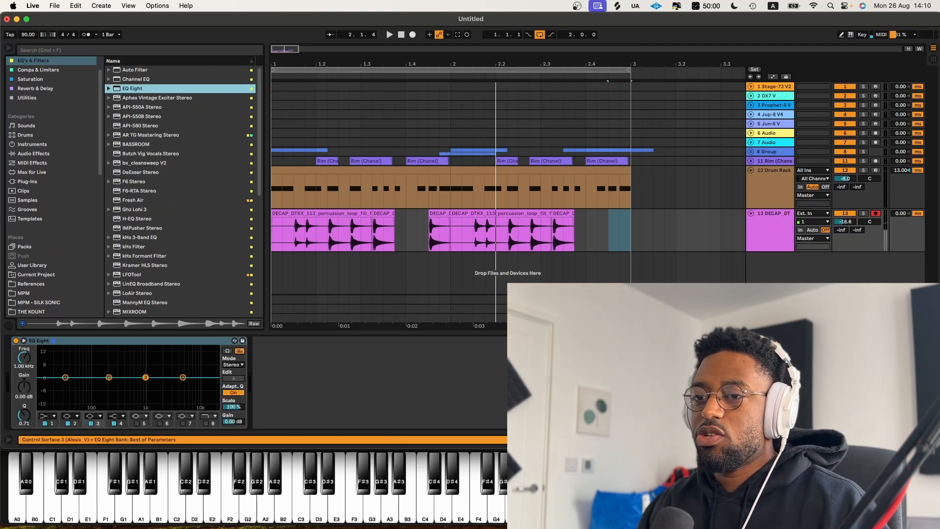
Step: Switch EQ Eight's first band to a low cut and raise its frequency to about 68 Hz
key(space)
click(54, 416)
click(48, 425)
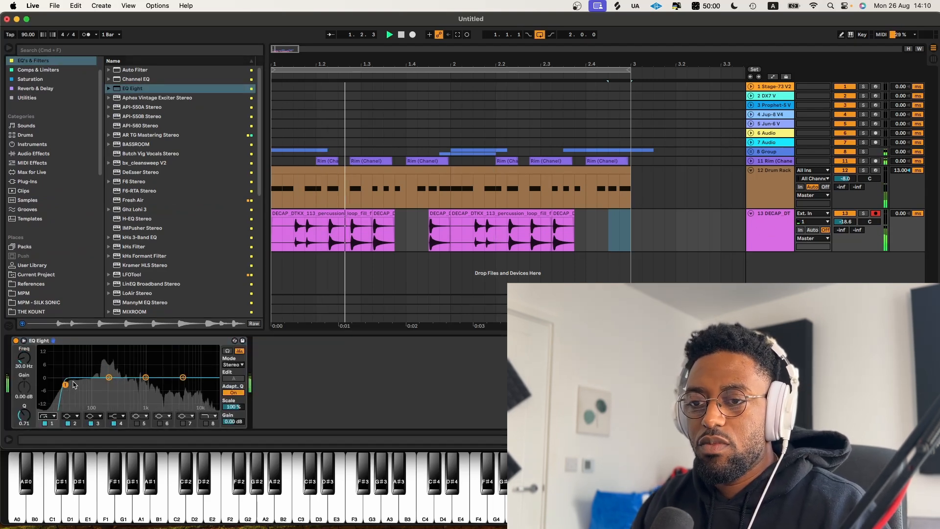
drag(65, 385, 84, 392)
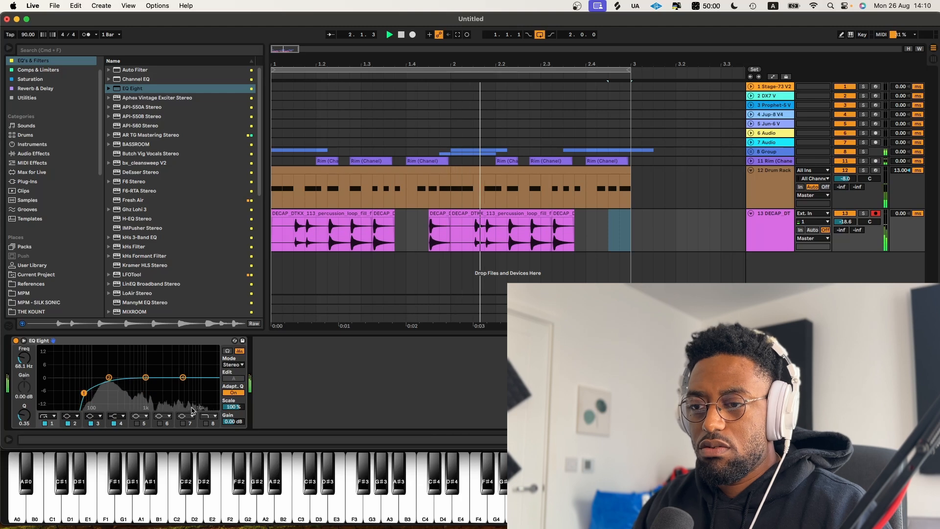
Step: Enable EQ Eight's eighth band, lower its frequency to about 2.67 kHz and switch it to a high shelf
click(206, 423)
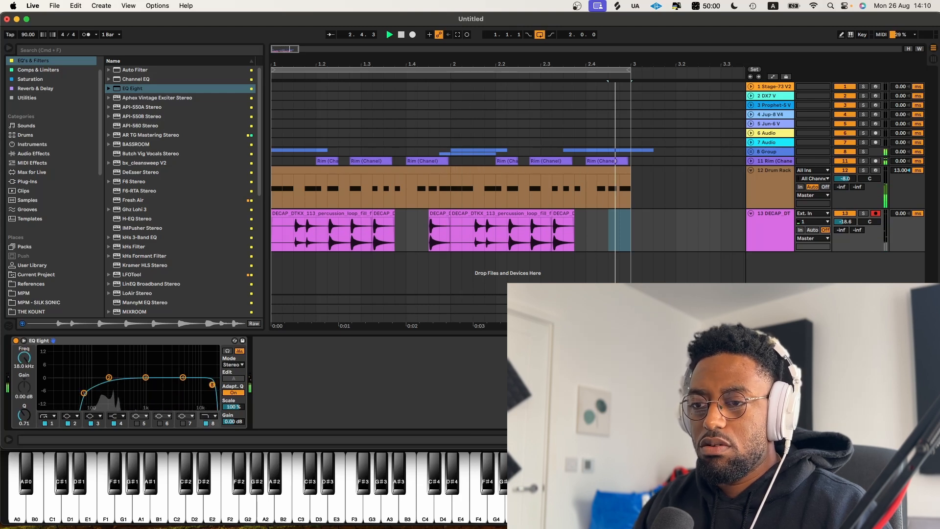
drag(214, 385, 168, 385)
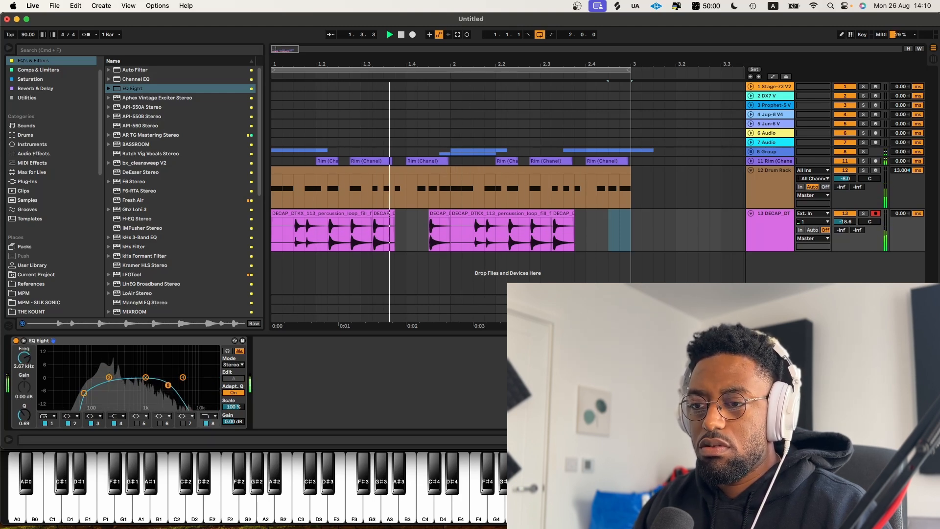
click(213, 418)
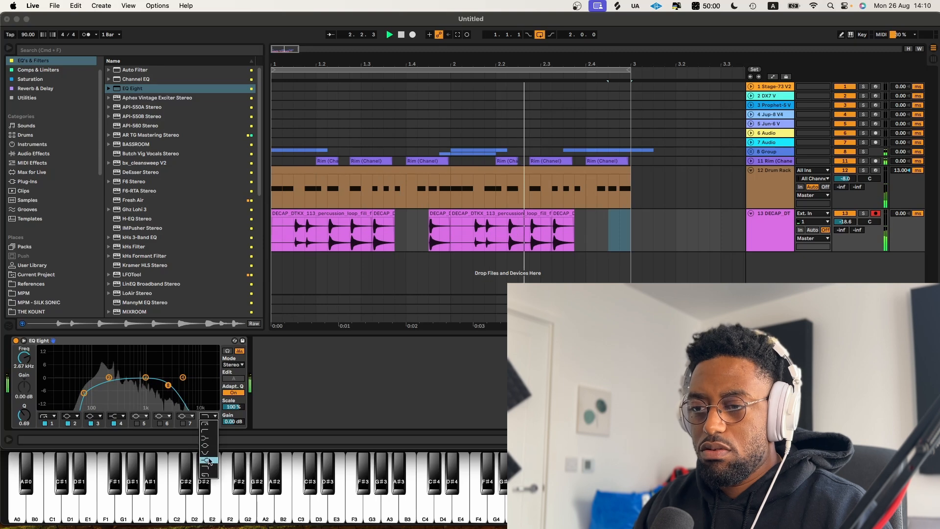
click(210, 461)
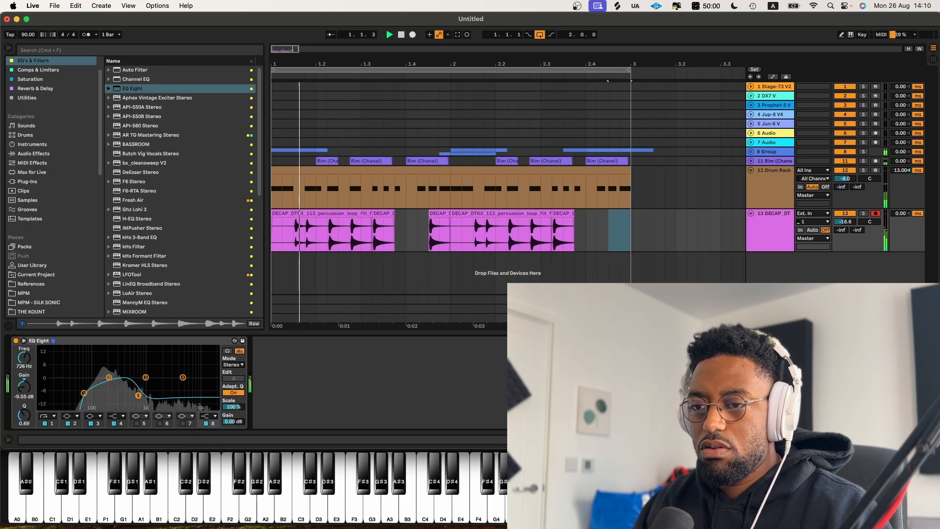
Step: Set the conga track volume to -16.9 dB and pan it to 18L
drag(845, 222, 845, 212)
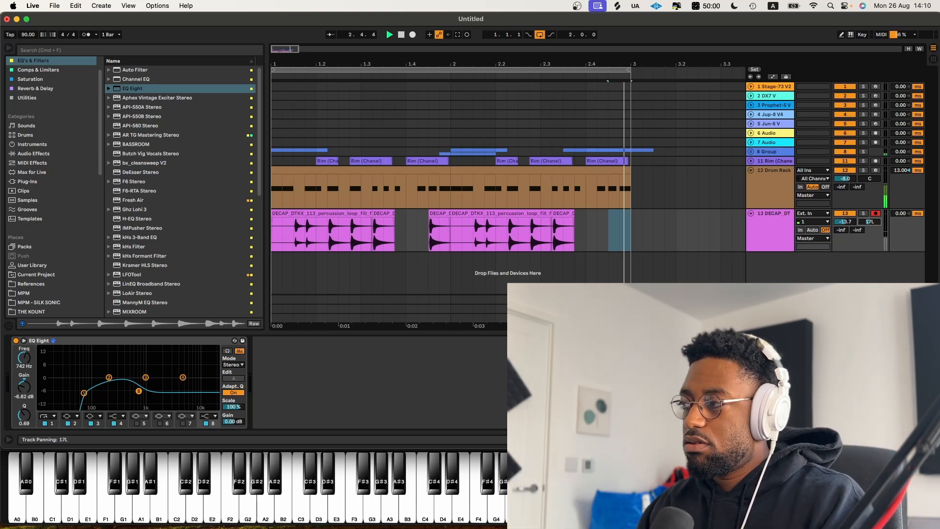
drag(870, 222, 870, 220)
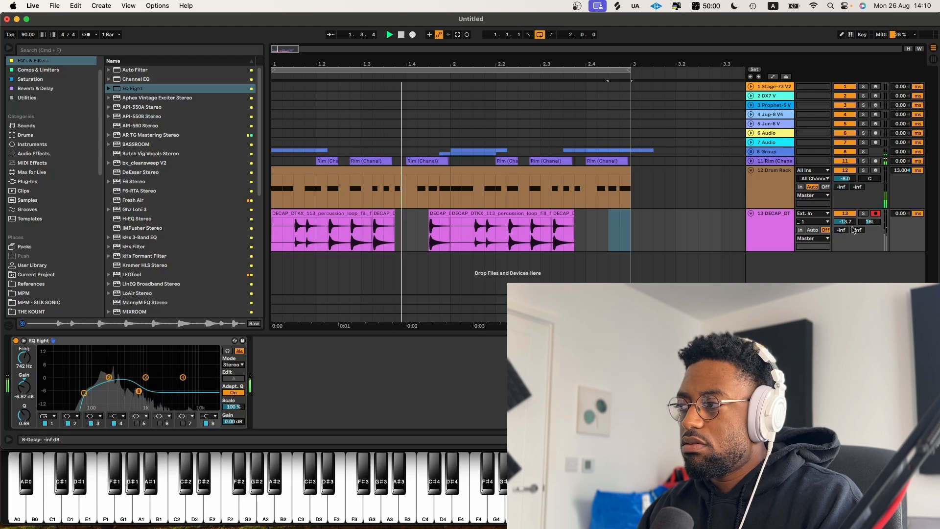
drag(846, 221, 850, 226)
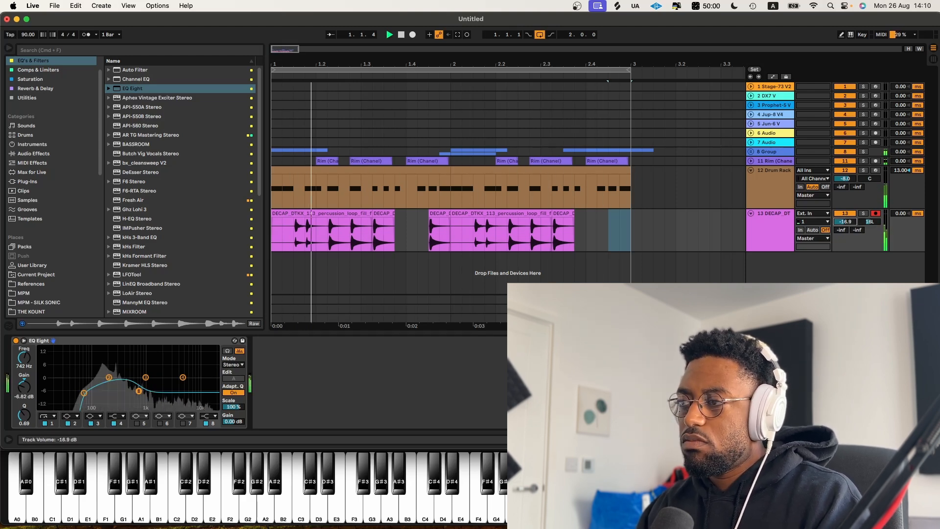
Step: Stop playback and insert a new audio track below the conga track
click(769, 221)
key(space)
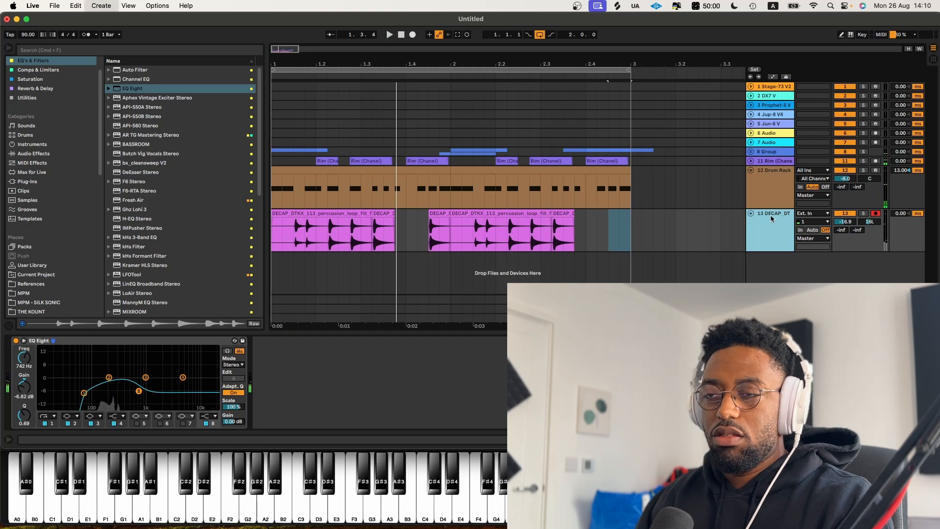
key(super+t)
Step: Open the DECAP - DTK percussion loops and drag DECAP_DTKX_88_percussion_loop_glass into the arrangement, then play it
scroll(76, 167, down, 5)
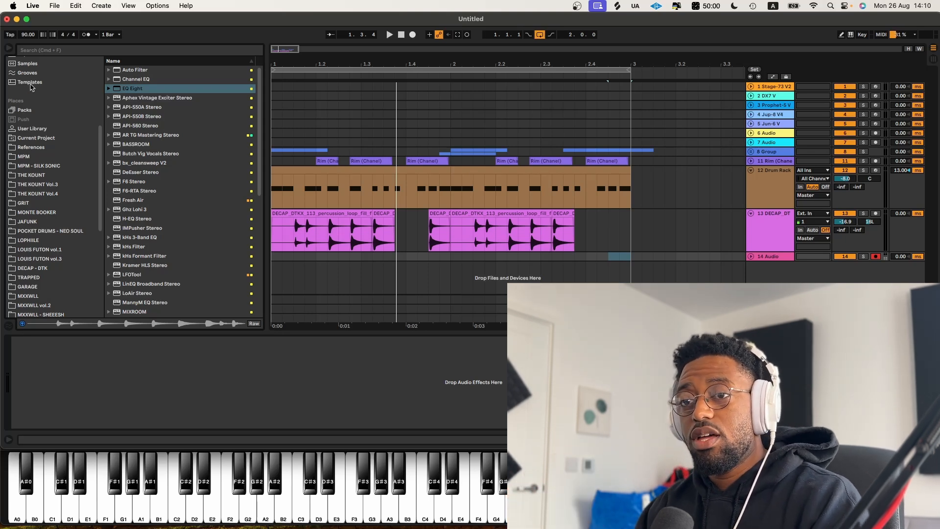
scroll(68, 197, down, 3)
click(57, 216)
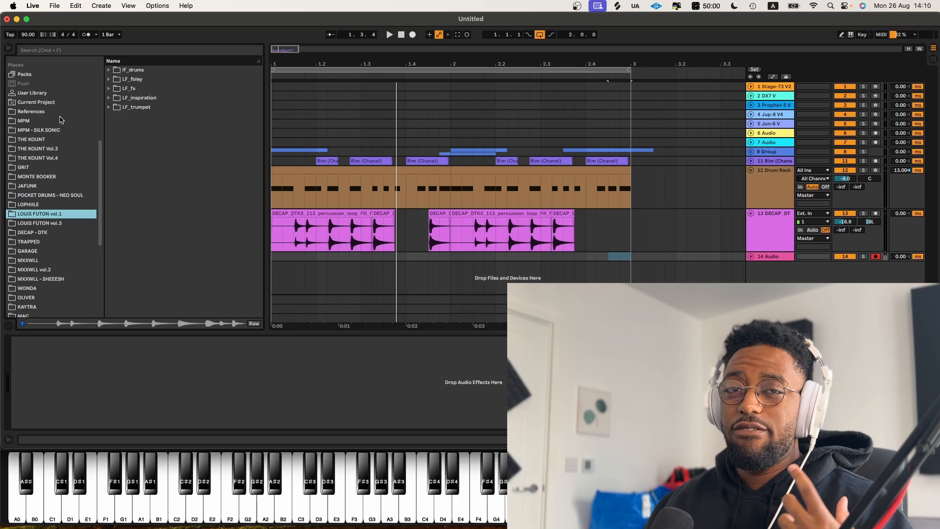
click(35, 231)
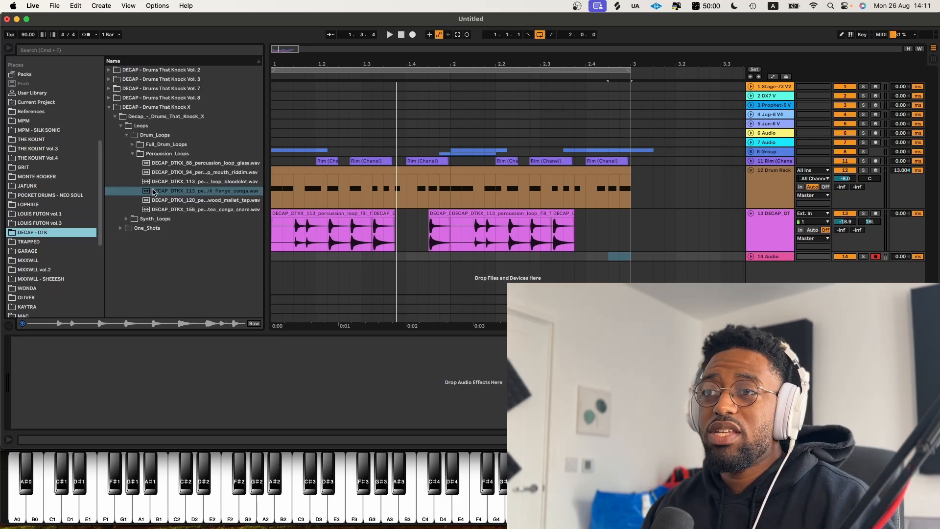
click(176, 164)
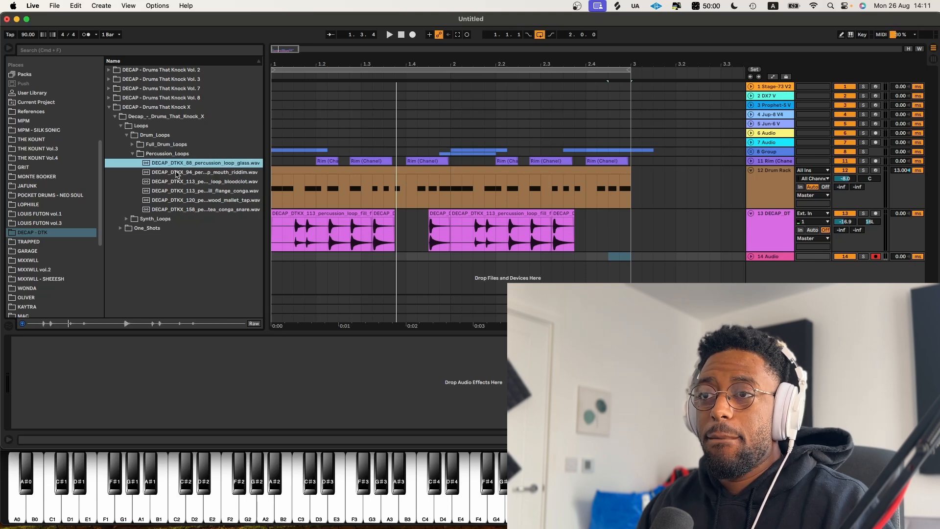
drag(178, 167, 281, 284)
key(space)
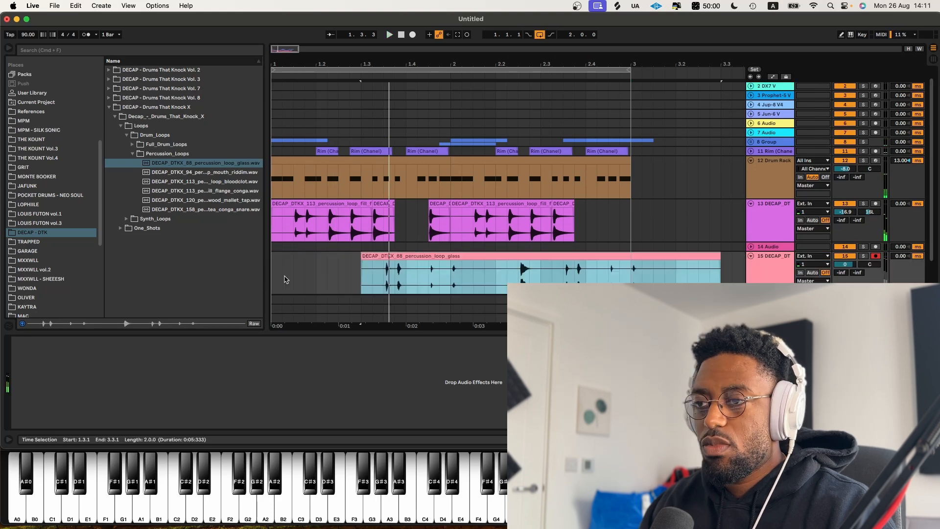
Step: Move the glass loop to start at 1.3 and delete everything from bar 2 onward on its track
click(281, 280)
key(space)
key(space)
drag(273, 280, 373, 276)
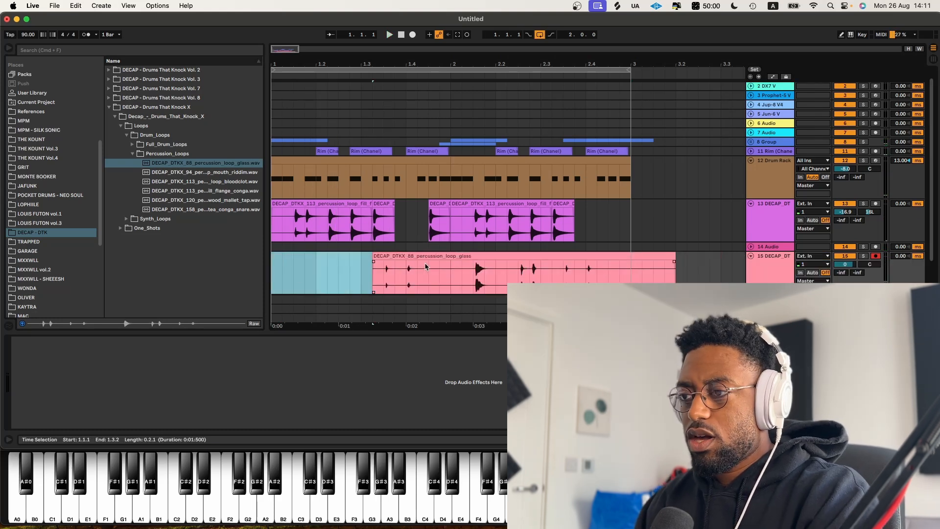
drag(449, 267, 742, 274)
key(Delete)
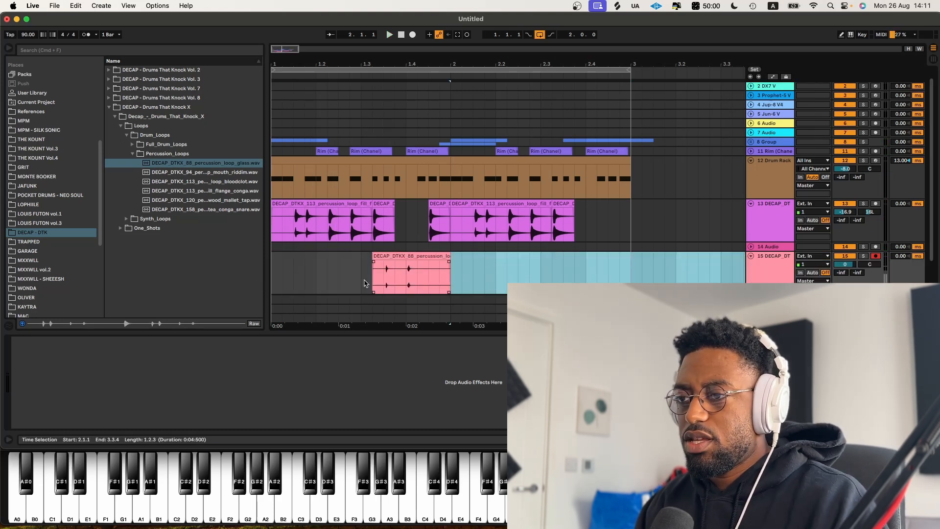
Step: Nudge the glass loop clip and duplicate a short section of it, then play back
click(272, 269)
key(space)
drag(402, 255, 413, 255)
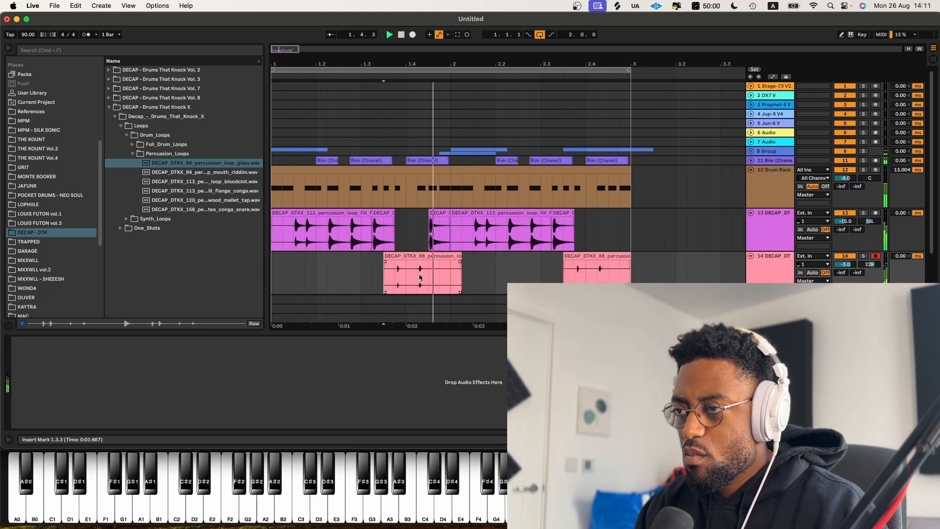
key(space)
drag(420, 277, 436, 275)
key(super+d)
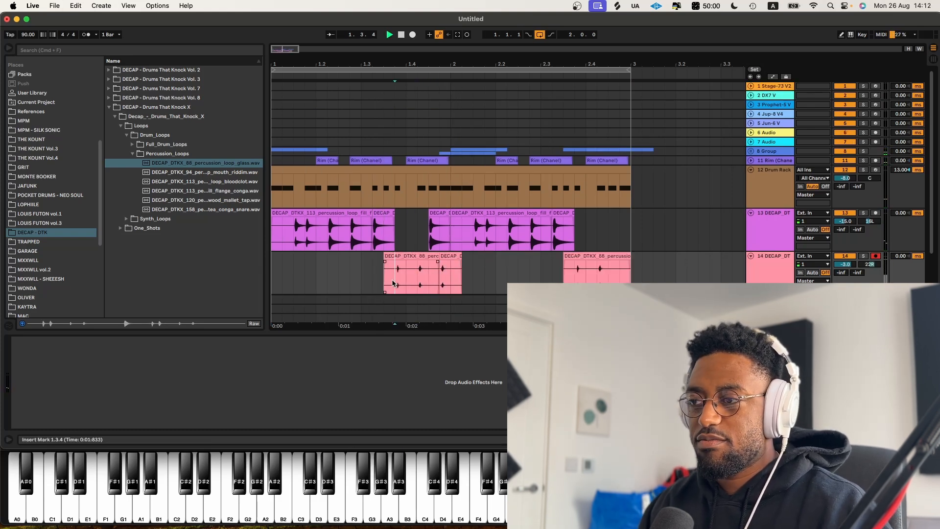
key(space)
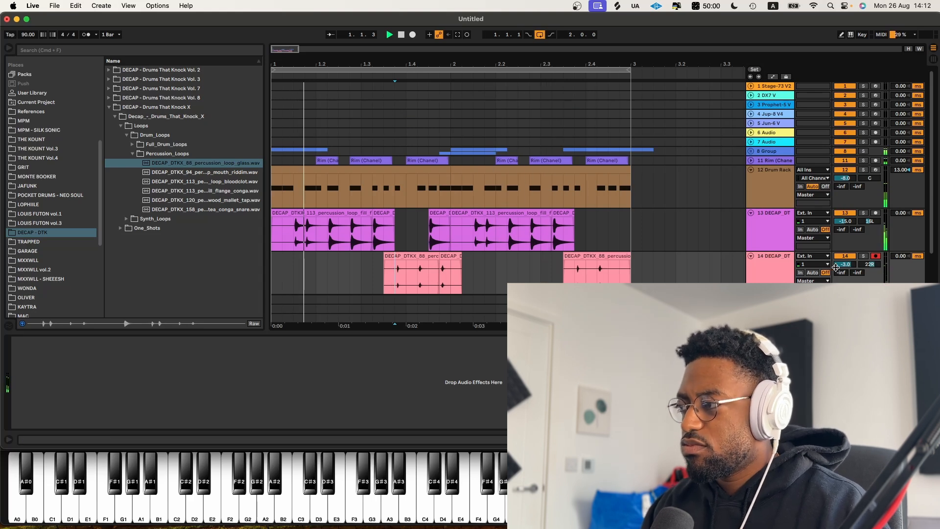
Step: Lower the glass loop track's volume to about -8 dB
drag(846, 265, 845, 271)
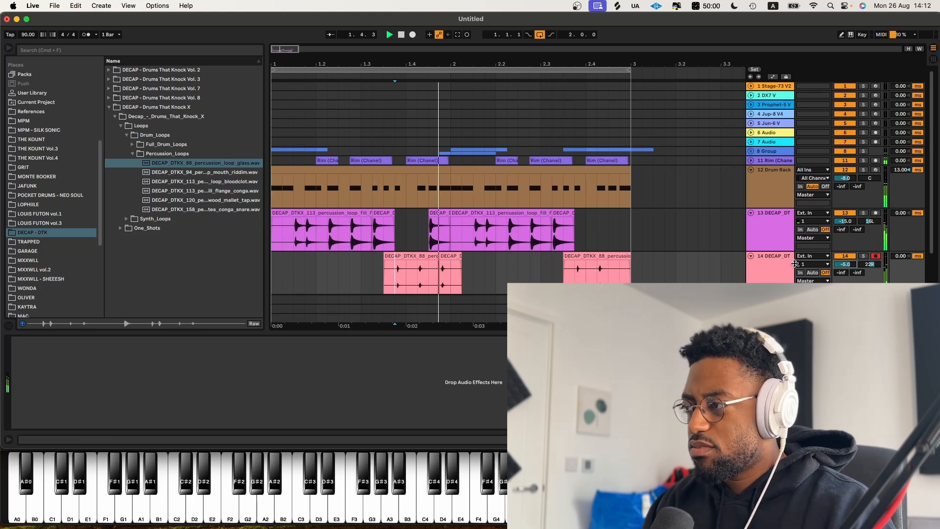
click(751, 255)
click(751, 214)
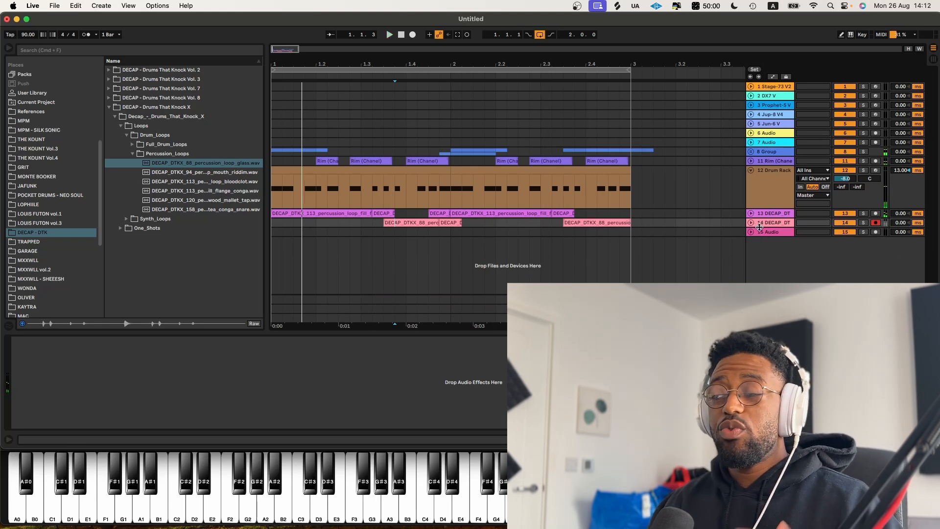
click(749, 223)
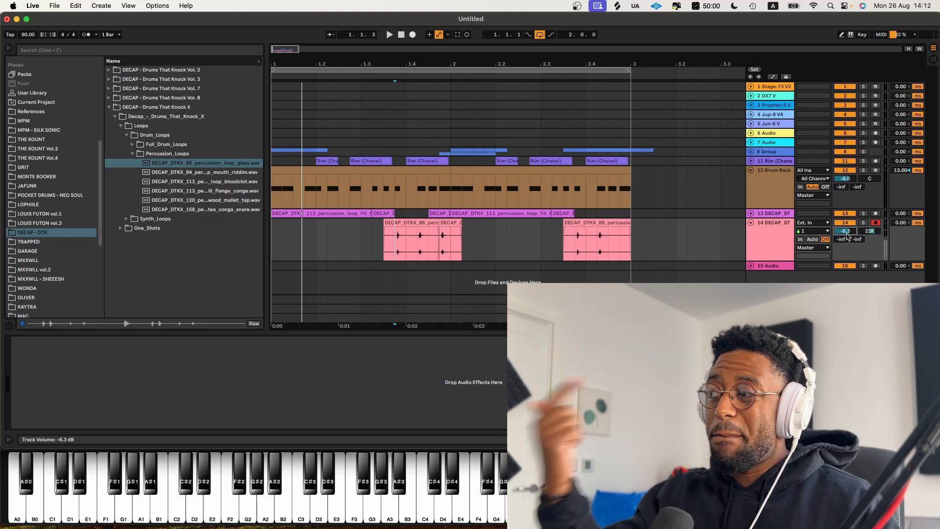
Step: Add ValhallaVintageVerb to the 12 Rim track and raise its decay
click(751, 152)
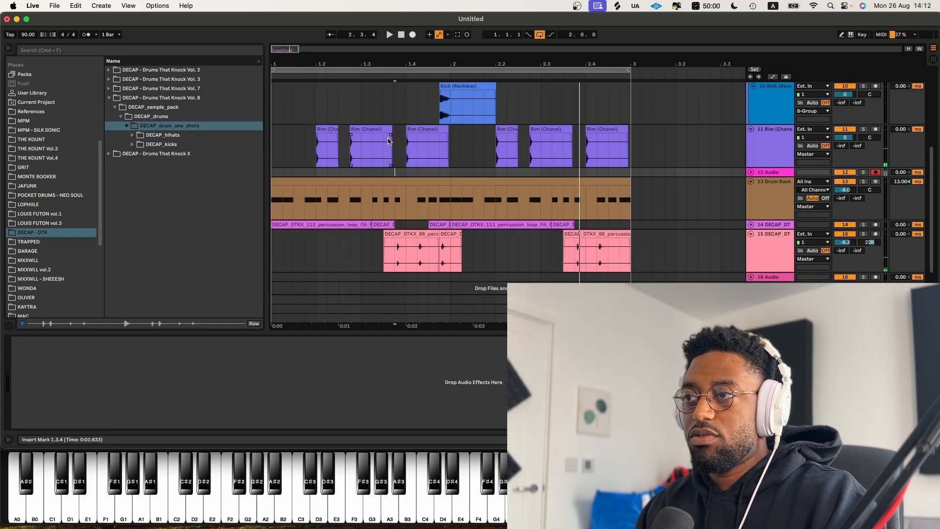
click(426, 142)
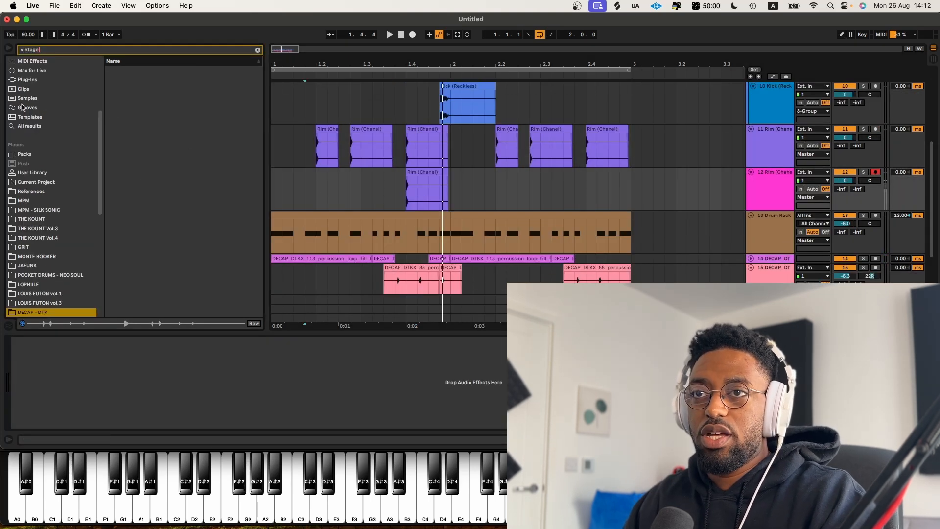
scroll(21, 107, up, 5)
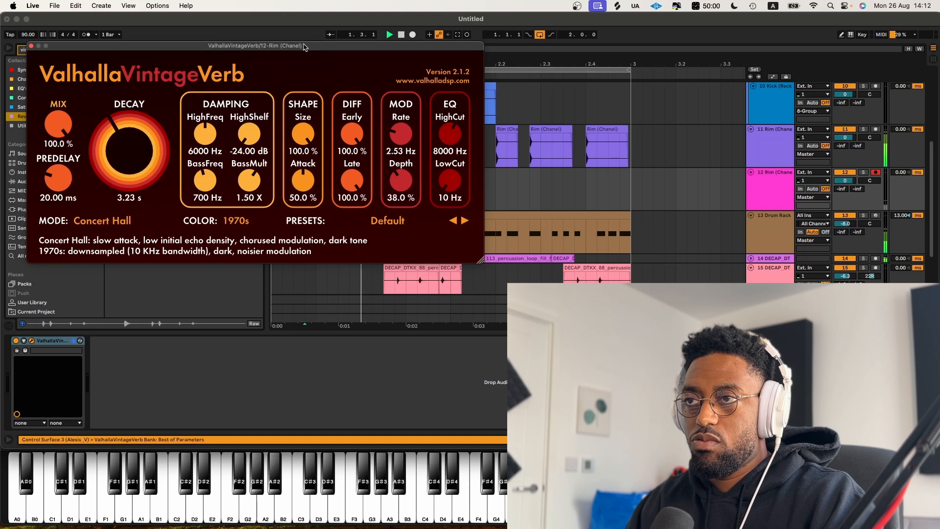
drag(303, 46, 496, 228)
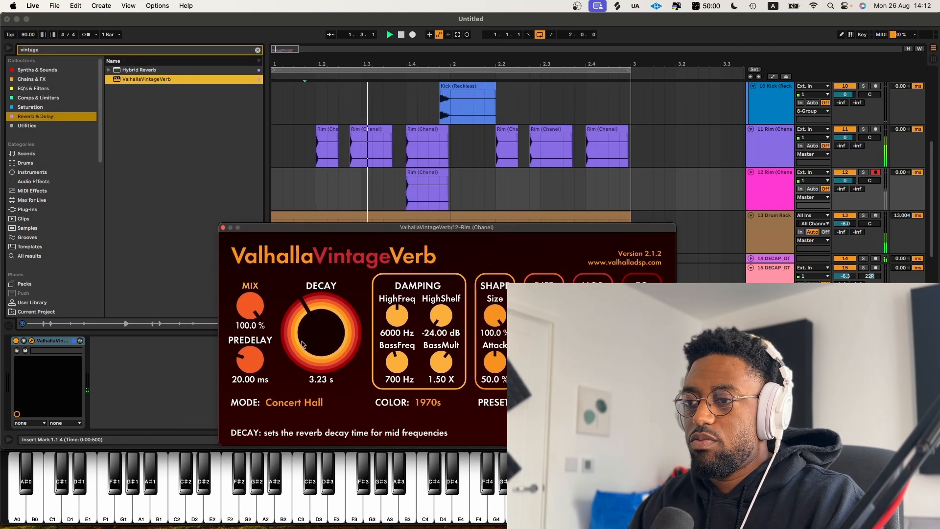
drag(307, 357, 308, 342)
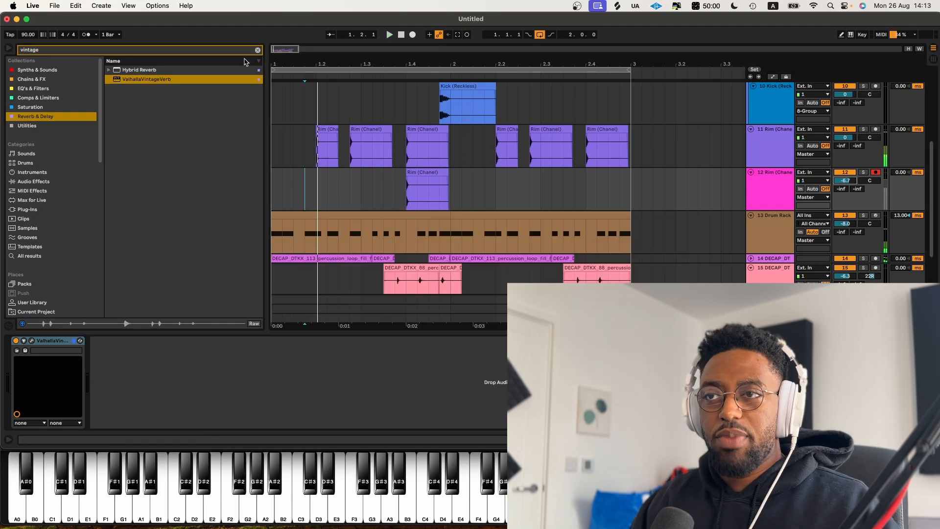
click(257, 50)
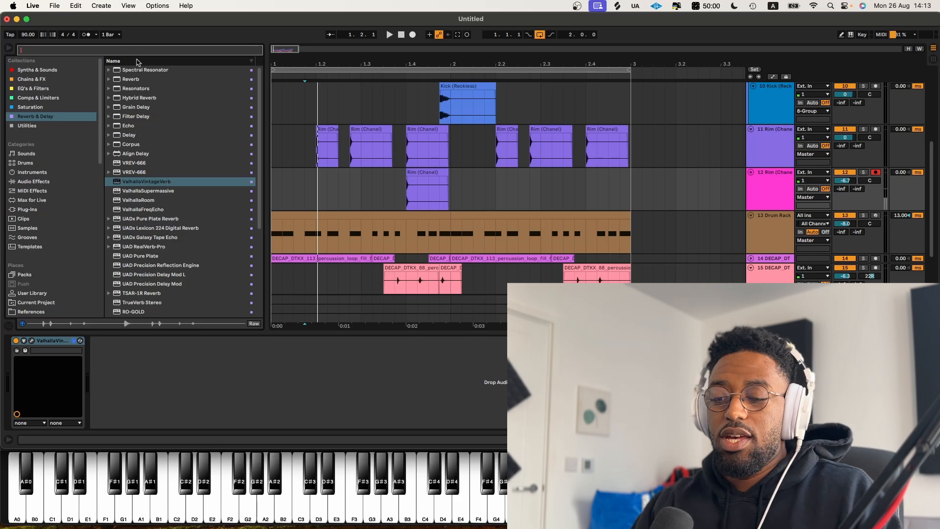
Step: Add Utility to the rim track and narrow its width to 31%
text(util)
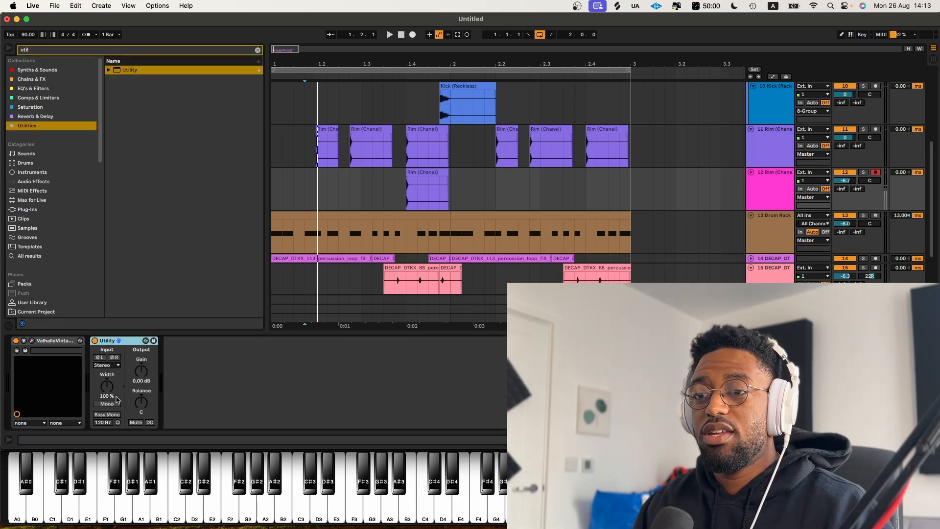
key(space)
drag(107, 387, 107, 397)
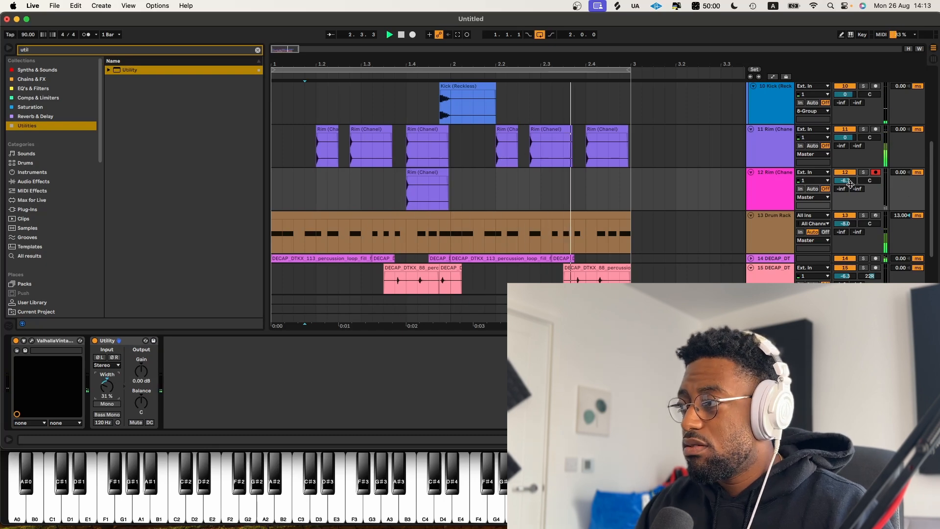
Step: Set the rim track volume to -18.0 dB and add Auto Filter to it
mouse_move(849, 181)
mouse_down()
mouse_move(850, 192)
mouse_move(870, 173)
mouse_move(845, 182)
mouse_up()
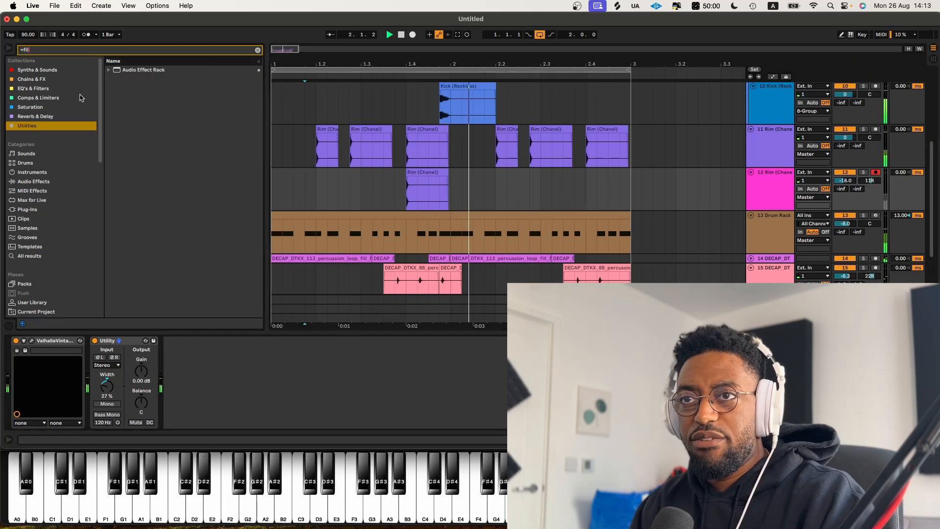
key(BackSpace)
key(BackSpace)
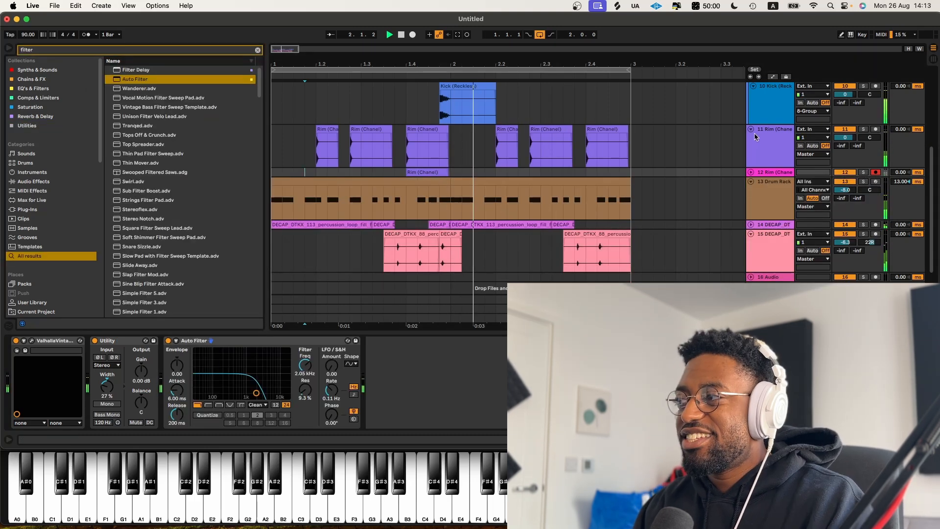
click(751, 129)
key(space)
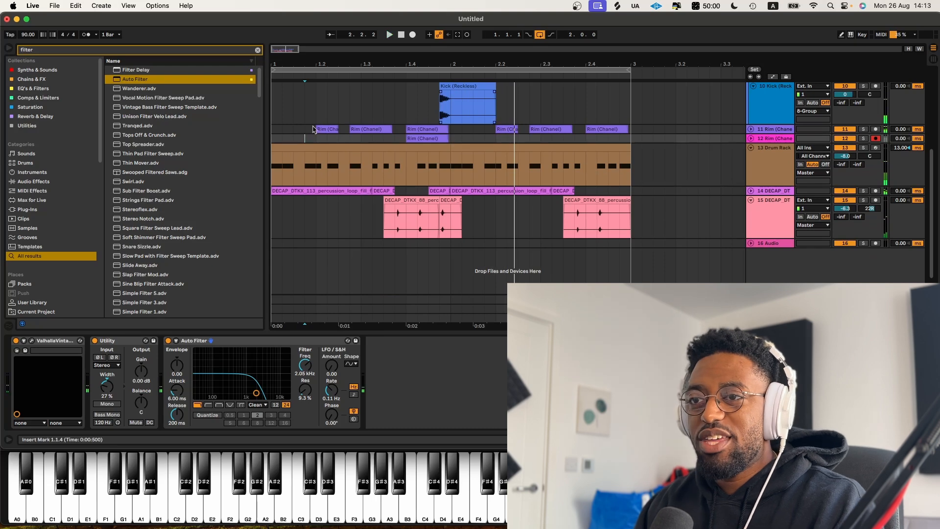
Step: Browse the Places folders for percussion one-shot samples
scroll(49, 245, down, 3)
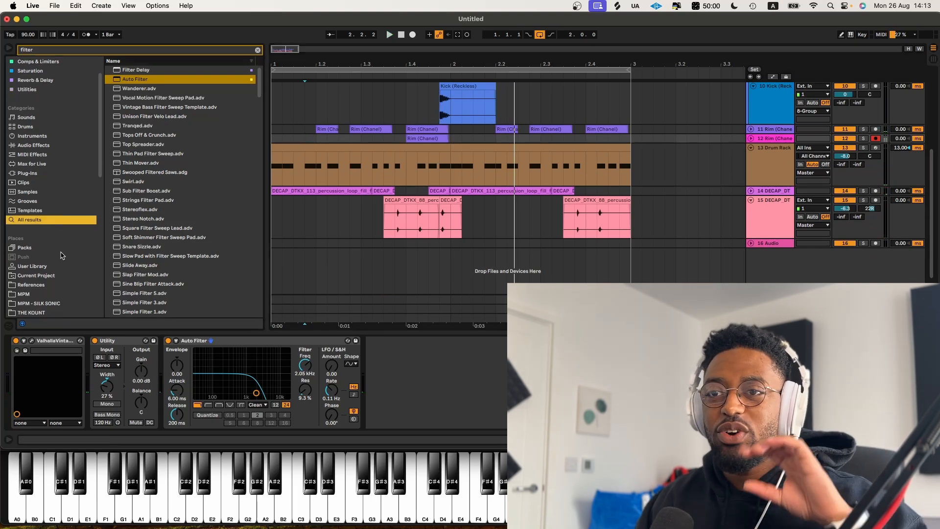
scroll(59, 277, down, 8)
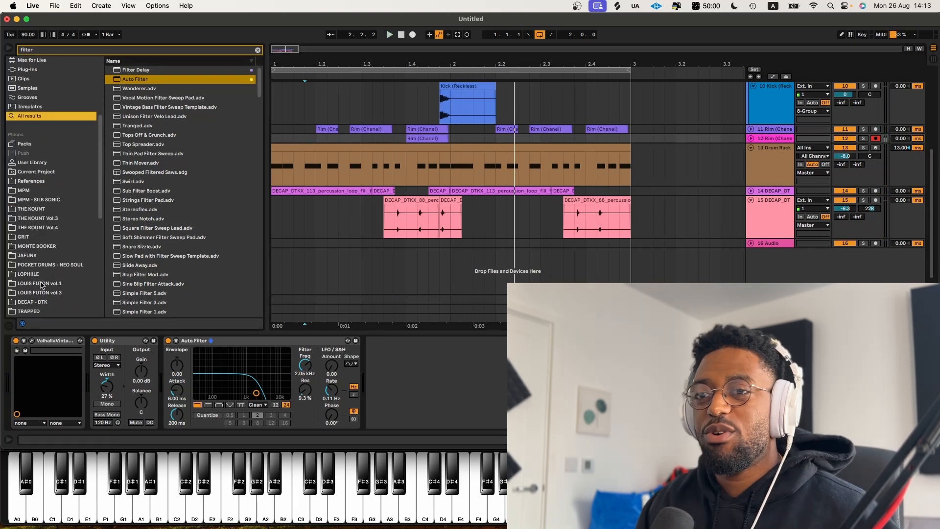
click(41, 285)
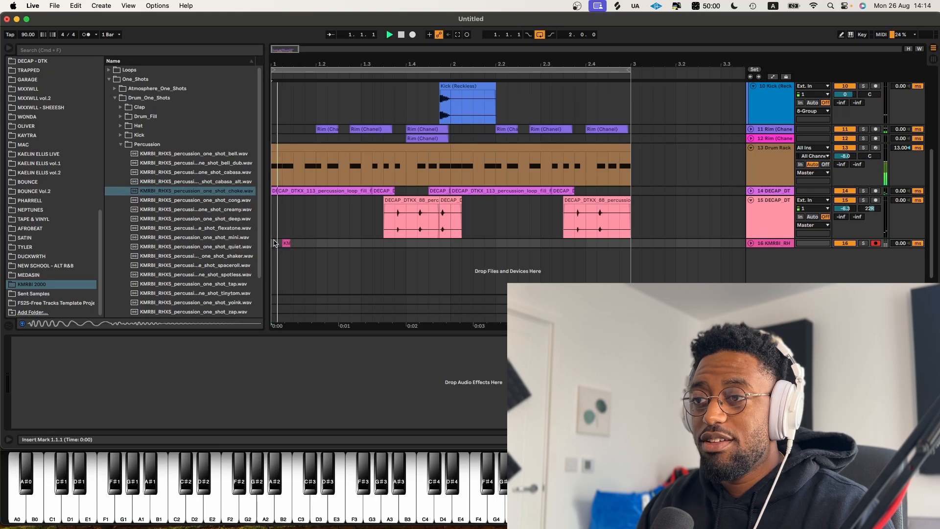
Step: Add a Delay to the KMRBI percussion one-shot track
key(space)
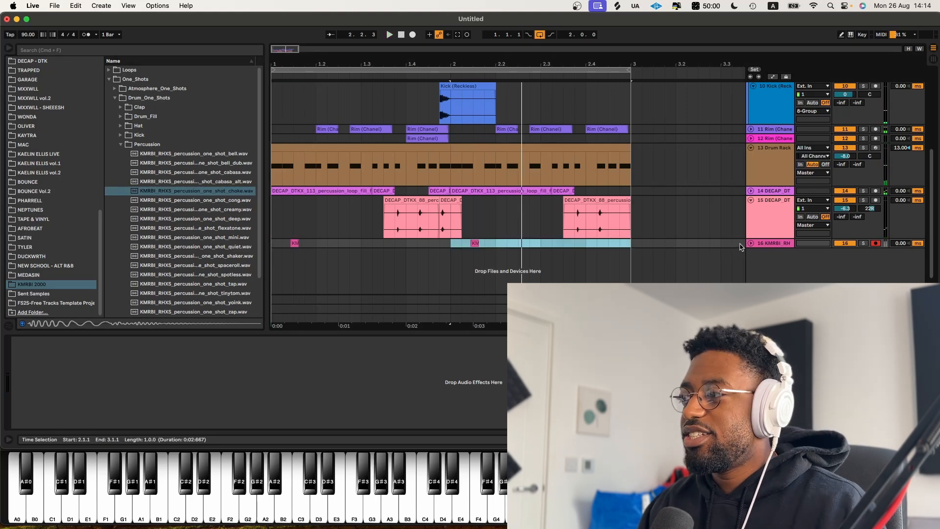
click(743, 244)
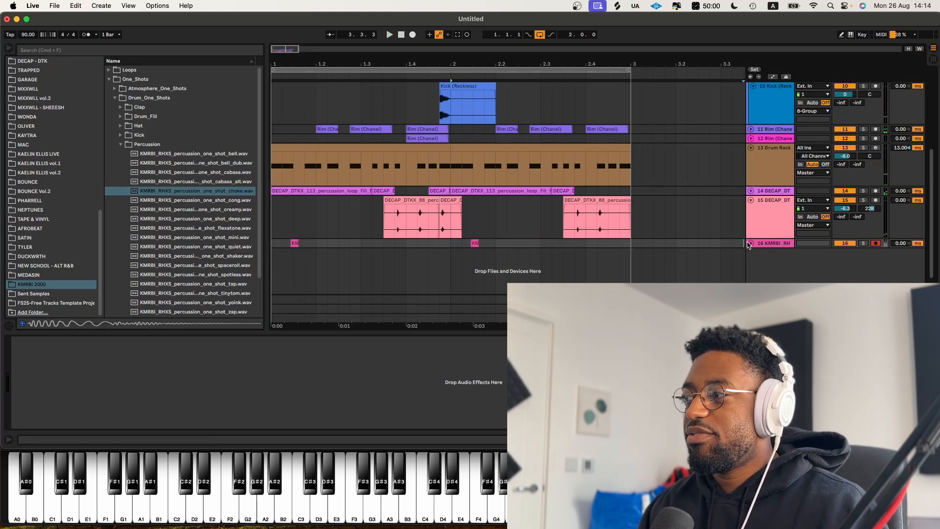
click(751, 244)
key(super+f)
text(de)
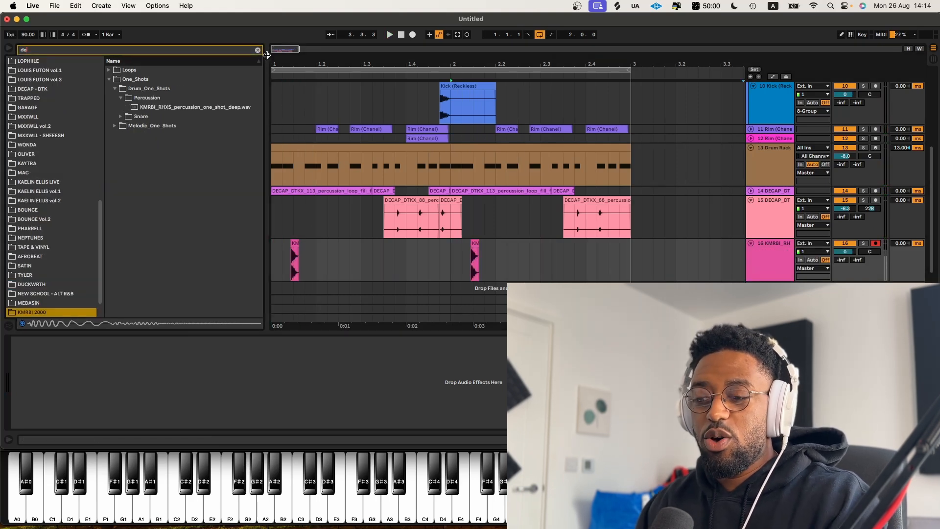
text(lay)
scroll(54, 147, up, 15)
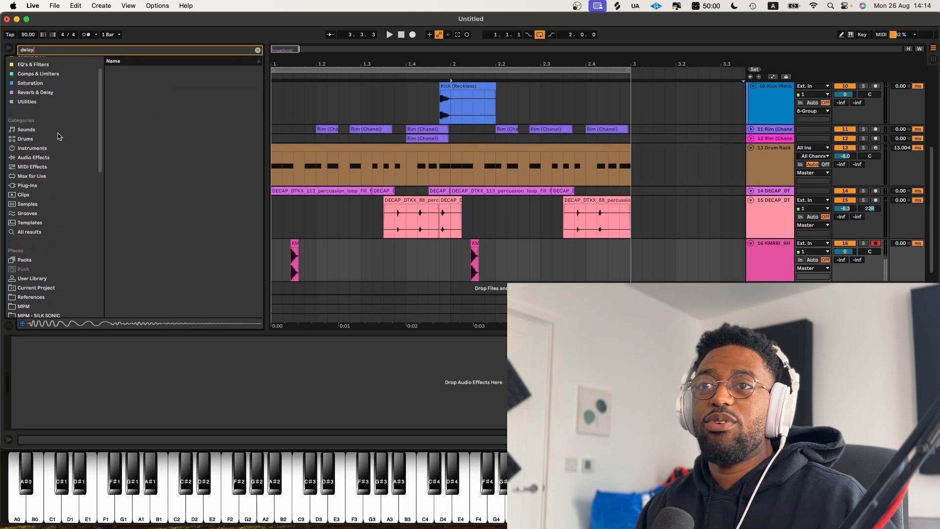
click(29, 250)
click(29, 255)
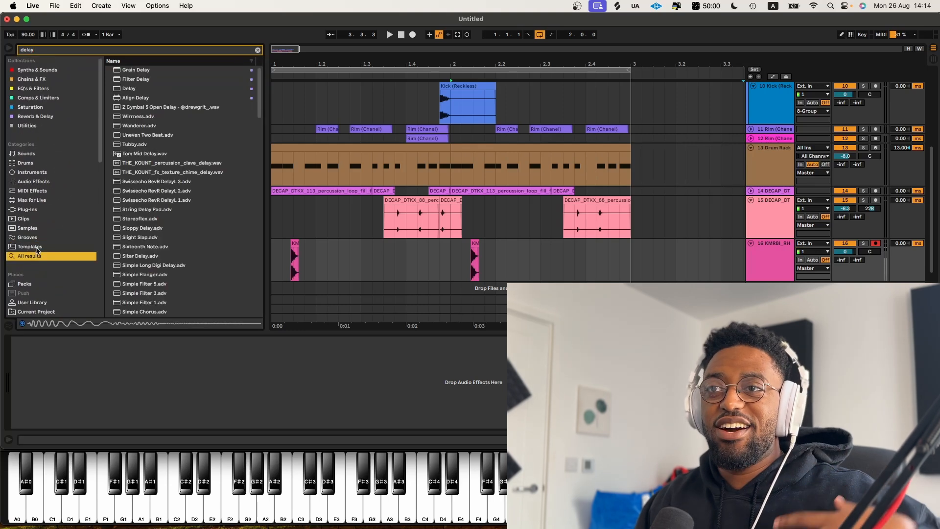
click(131, 89)
drag(789, 267, 786, 265)
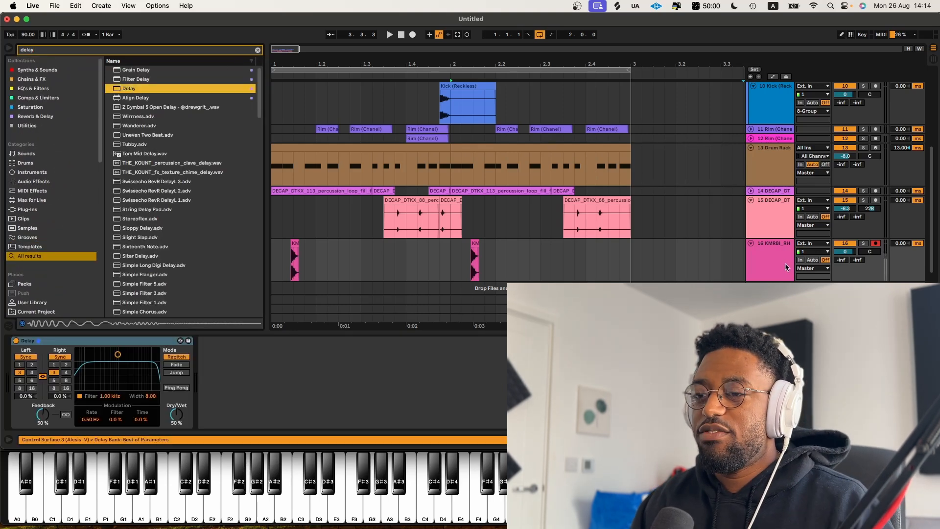
Step: Solo the KMRBI track, set the Delay's time to 1 sixteenth and its filter to 1.32 kHz with width 2.98, then unsolo
click(849, 253)
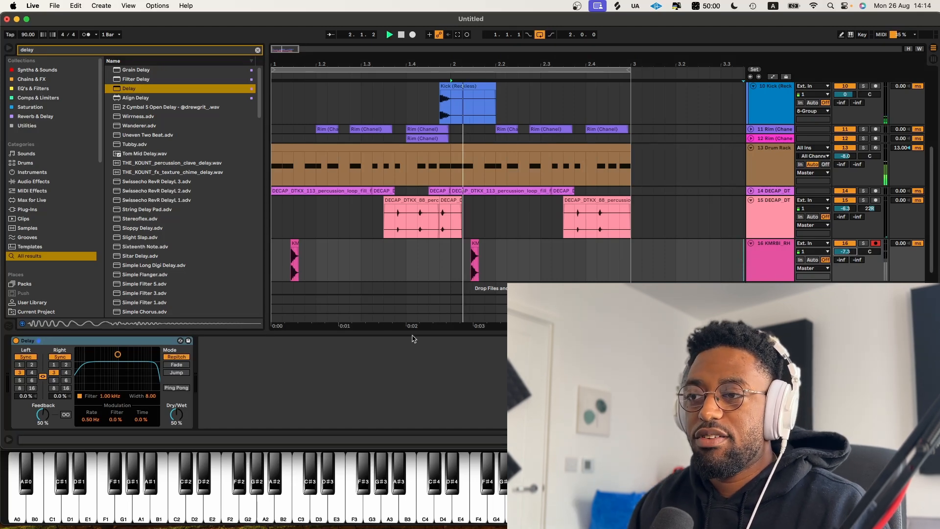
key(space)
click(863, 244)
click(66, 365)
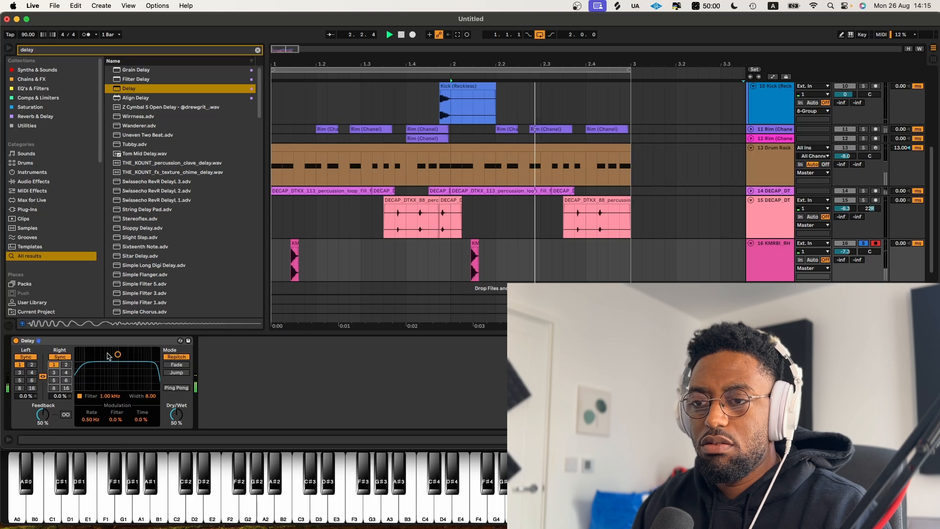
drag(118, 354, 121, 376)
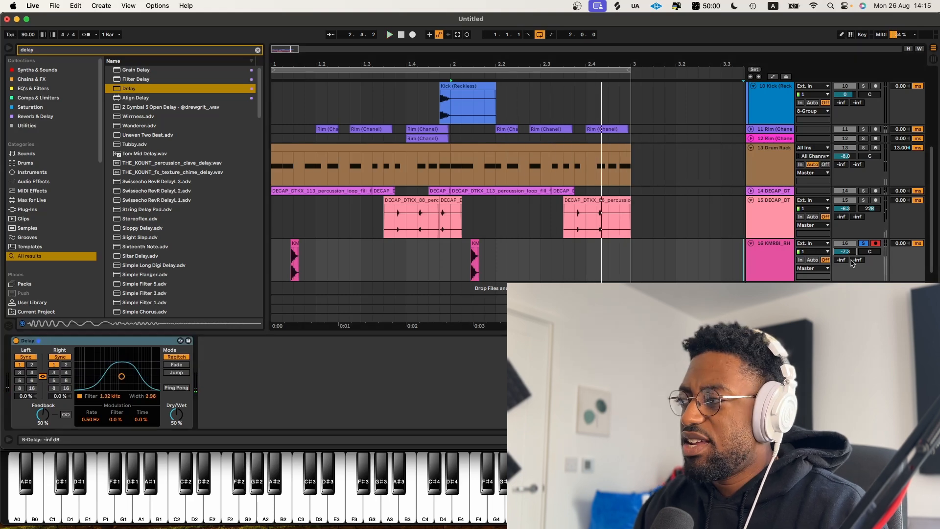
drag(870, 252, 870, 255)
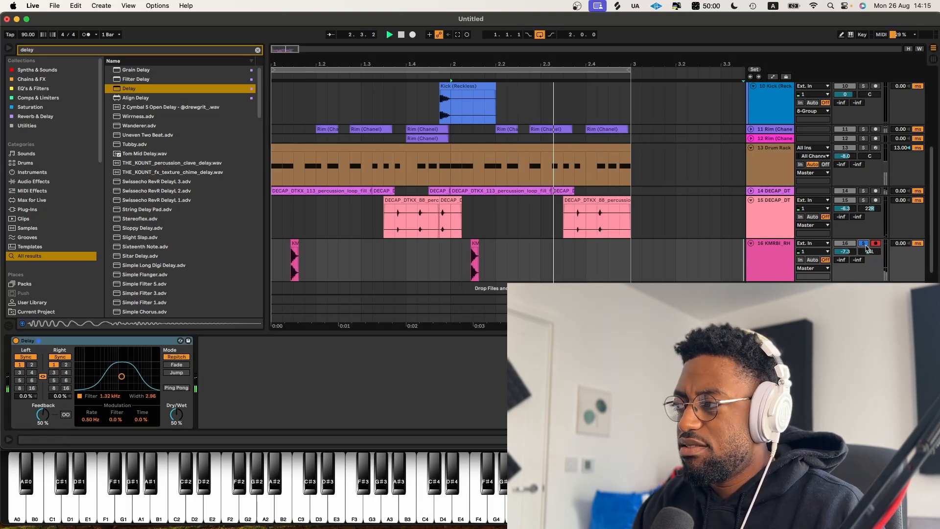
click(864, 243)
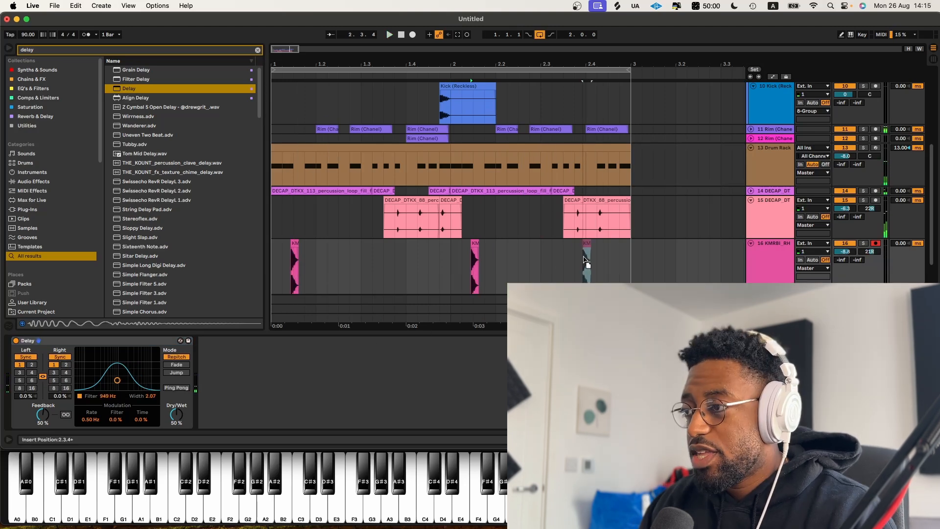
Step: Rearrange the percussion one-shot hits on the KMRBI track while looping playback
click(496, 259)
key(space)
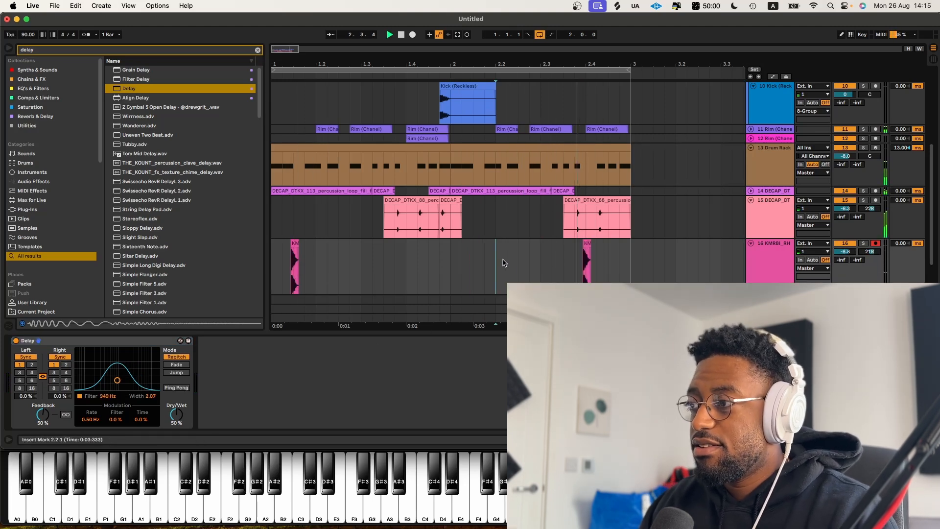
key(space)
drag(361, 265, 190, 263)
key(space)
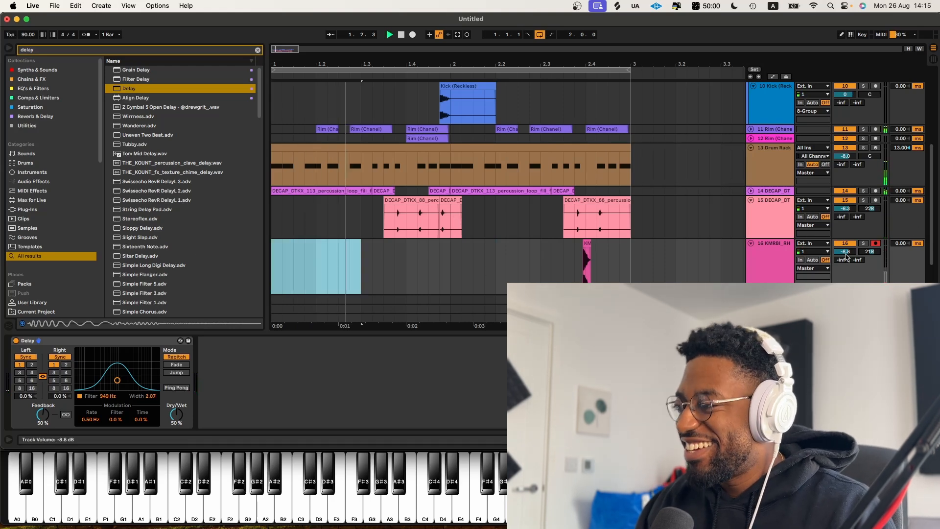
Step: Lower the volumes of the KMRBI, percussion loop and Drum Rack tracks
drag(846, 251, 847, 256)
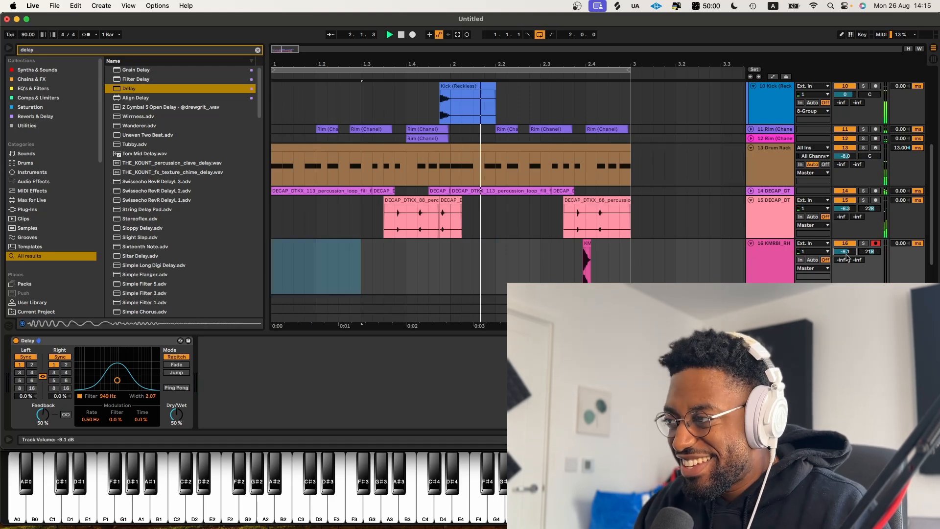
drag(857, 212, 857, 221)
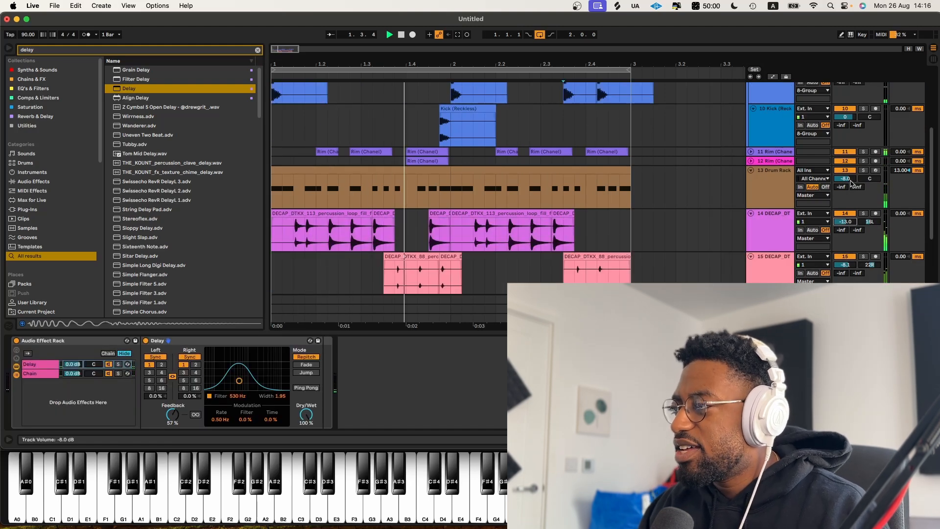
drag(851, 182, 851, 170)
Step: Group all the drum and percussion tracks, including the kick group, into one group track
scroll(766, 230, down, 3)
click(766, 233)
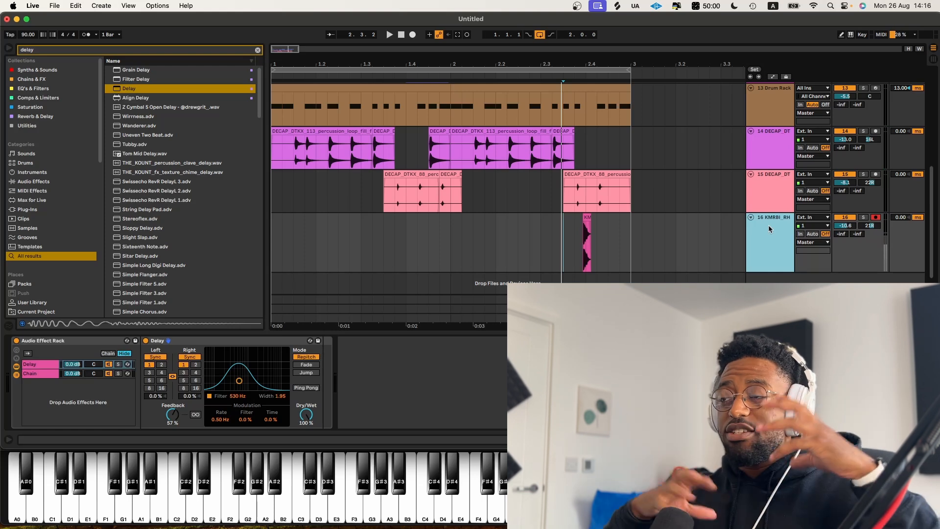
scroll(780, 207, up, 5)
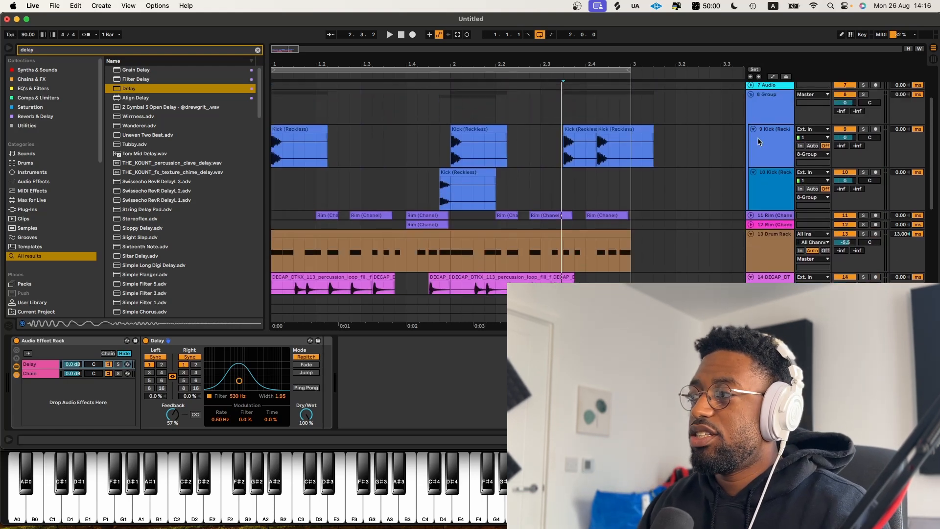
click(752, 96)
click(760, 96)
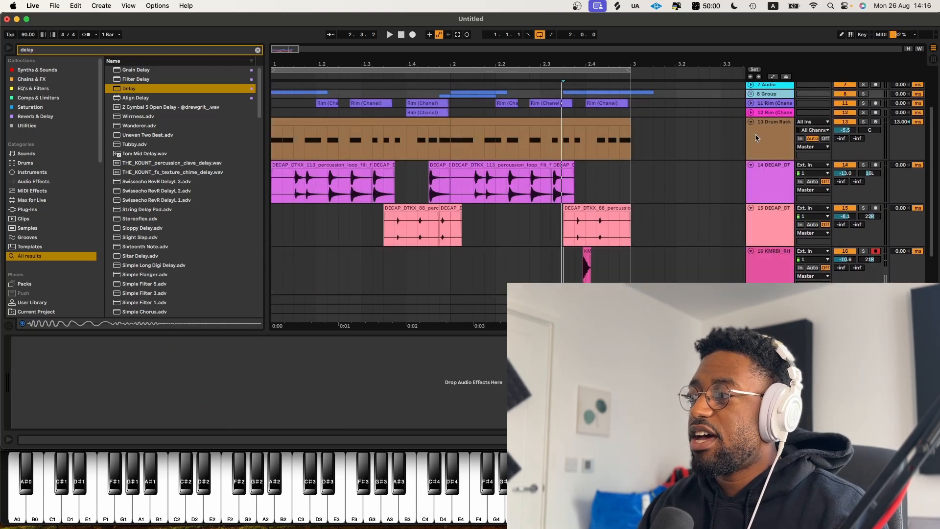
scroll(755, 142, down, 2)
shift+click(750, 253)
key(super+g)
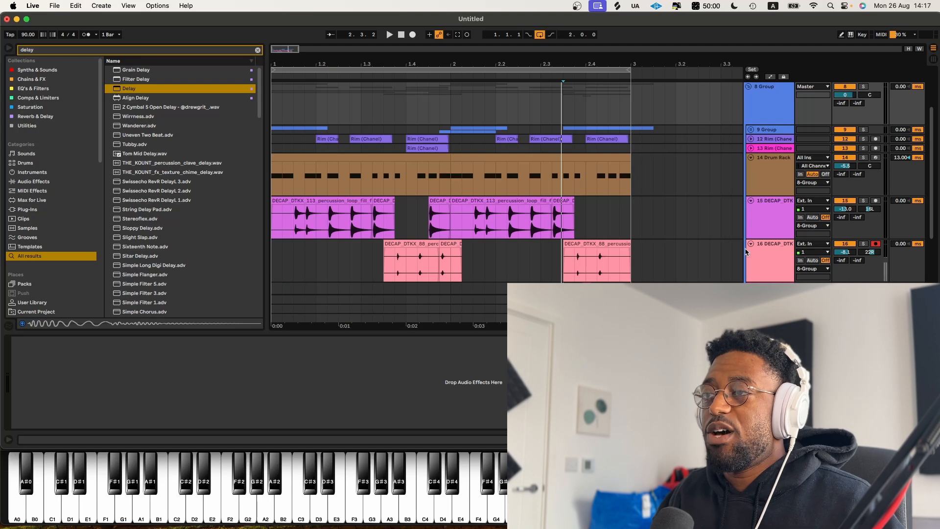
Step: Load Serum on a new track and choose the BASS - Milk 808 preset
scroll(507, 183, down, 2)
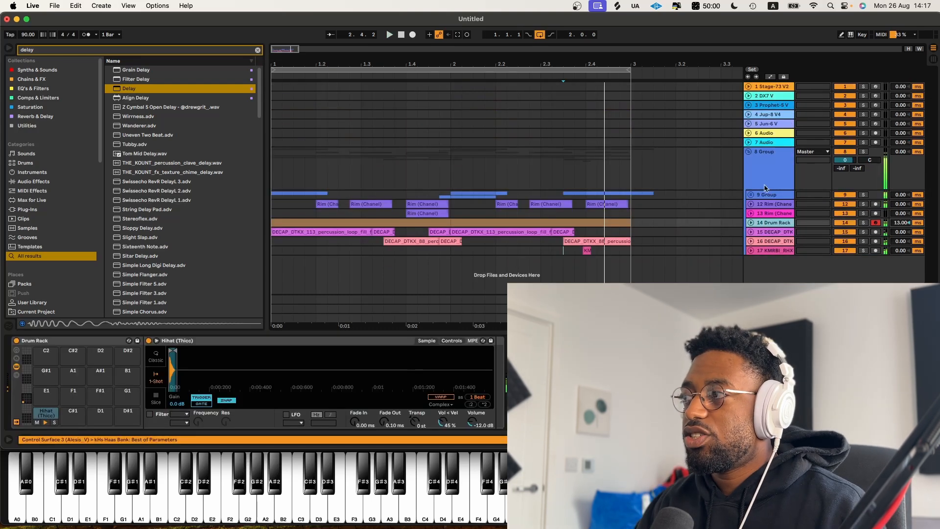
click(258, 51)
text(serum)
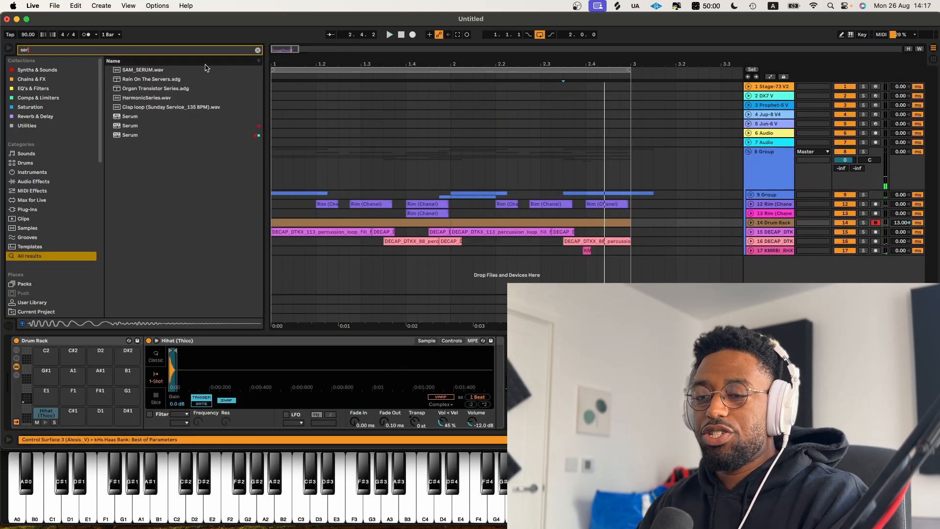
click(64, 72)
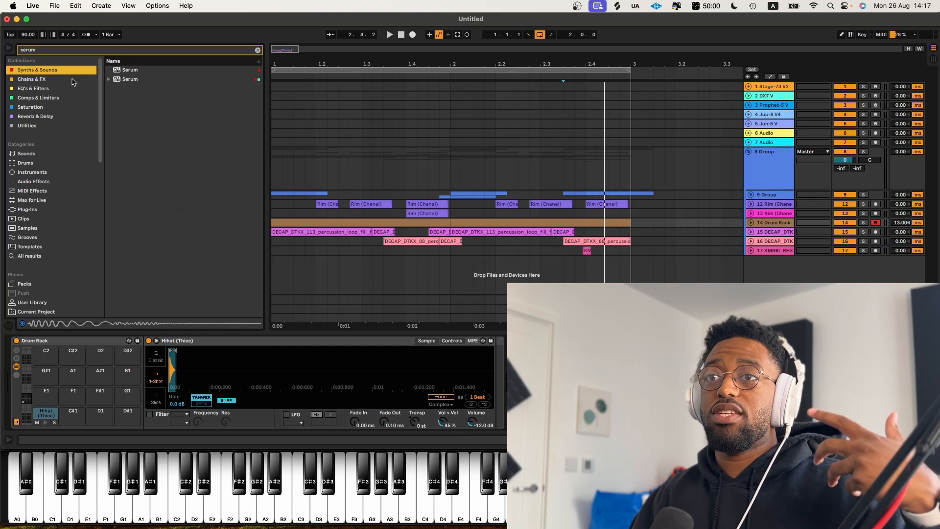
double_click(130, 79)
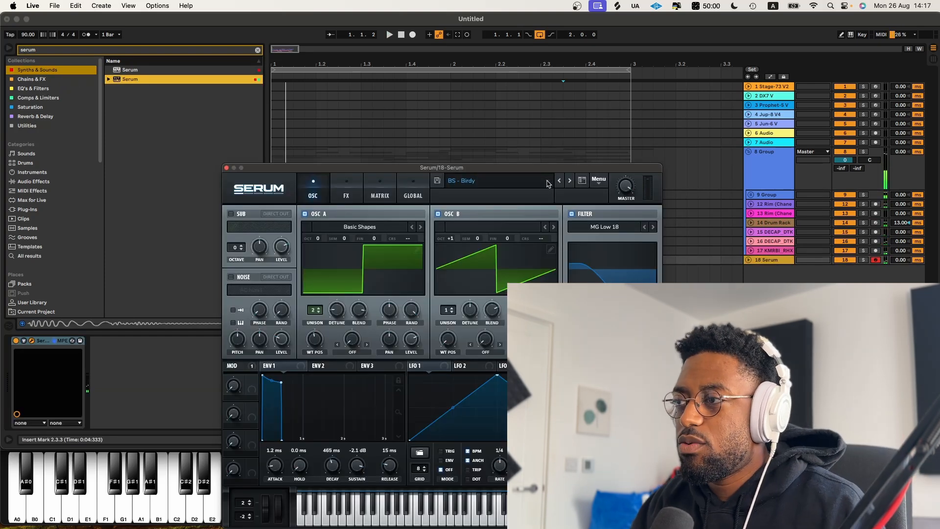
click(547, 184)
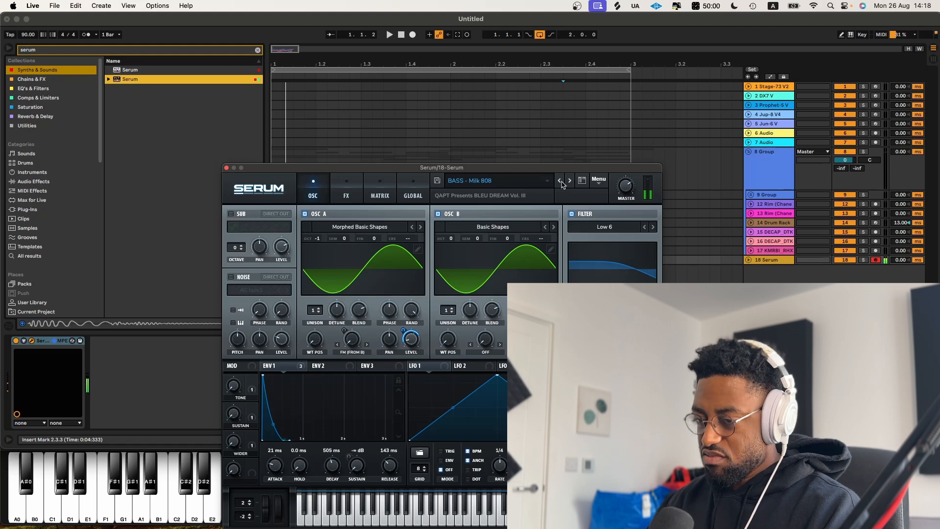
click(227, 168)
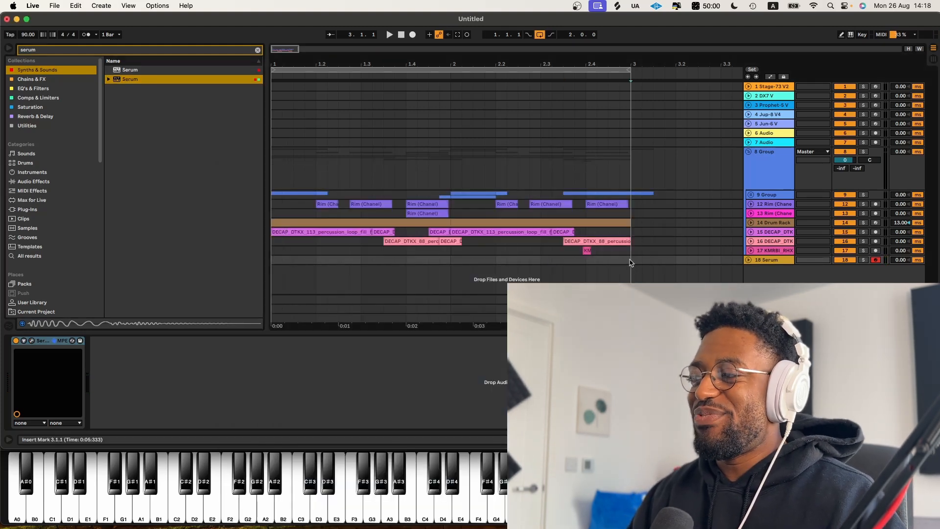
Step: Select the whole arrangement and duplicate it twice
key(super+a)
key(super+d)
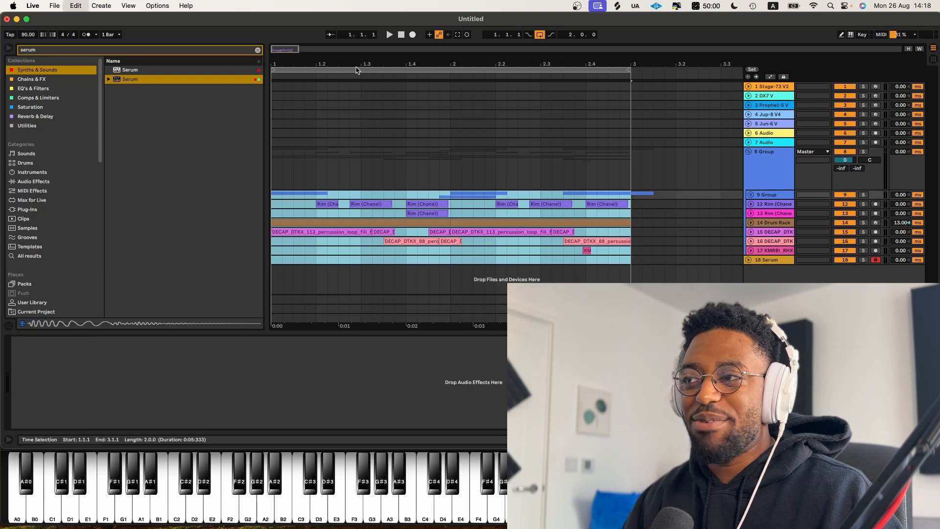
key(super+d)
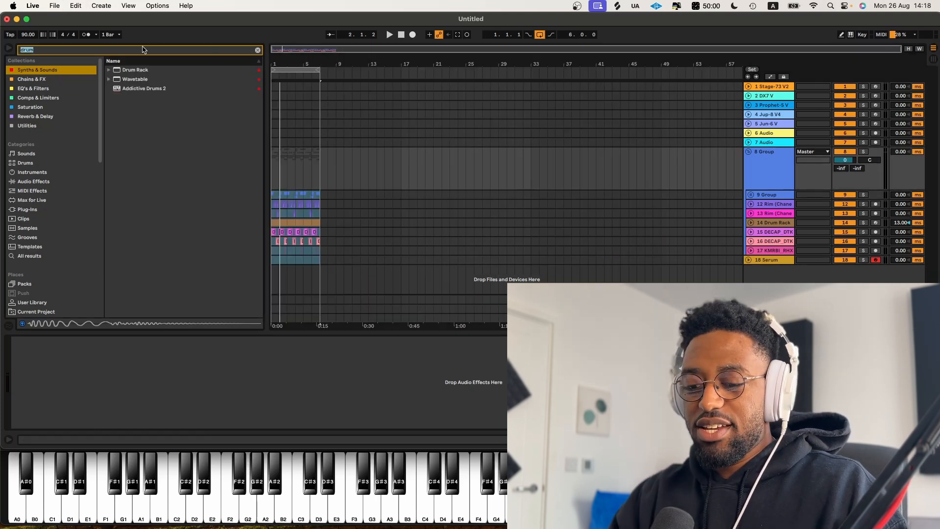
Step: Add a Glue Compressor to the drum group track
text(glue)
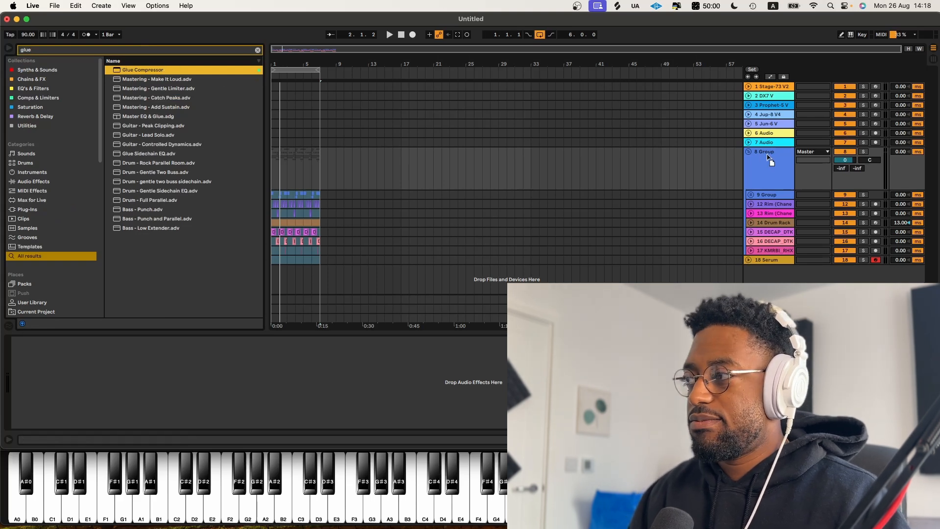
drag(345, 64, 346, 83)
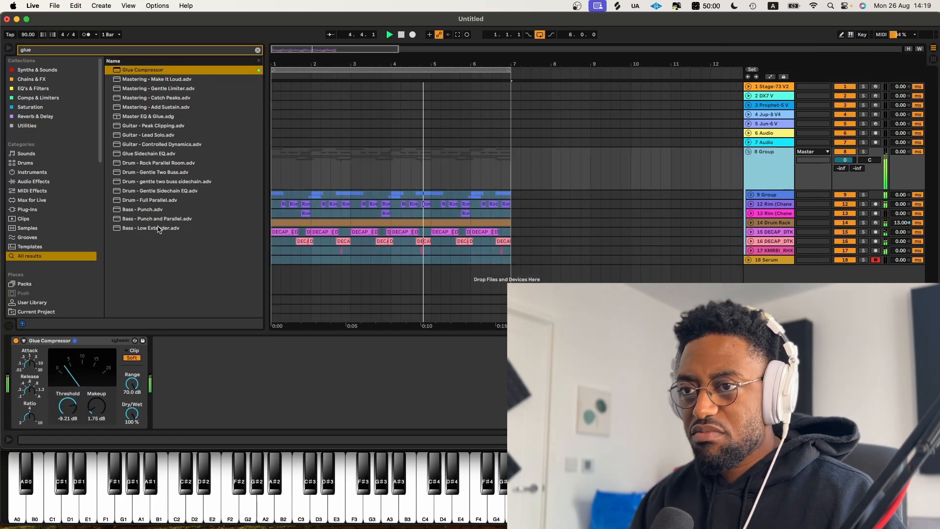
Step: Search the browser for drum devices
key(super+f)
text(dr)
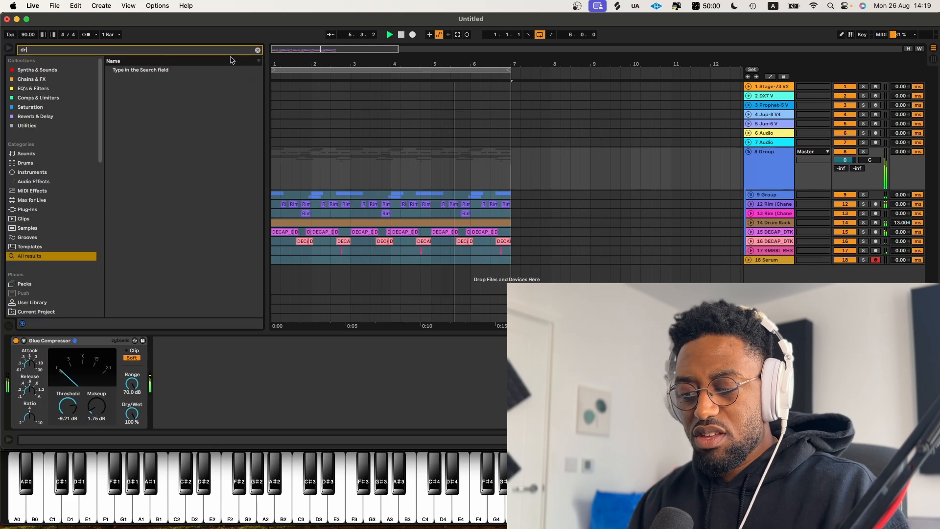
text(um)
drag(190, 80, 257, 405)
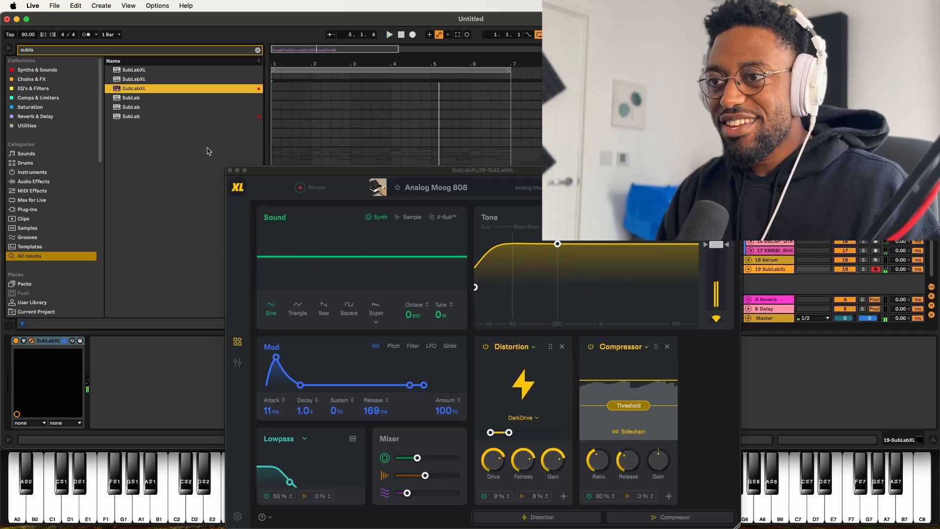
Step: Record a bass line on the SubLabXL track over the drum groove
click(230, 170)
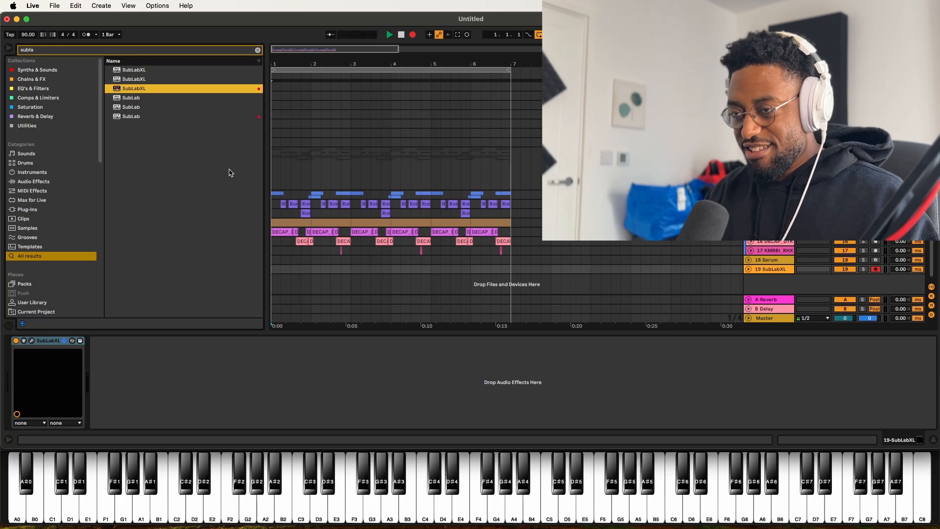
key(F9)
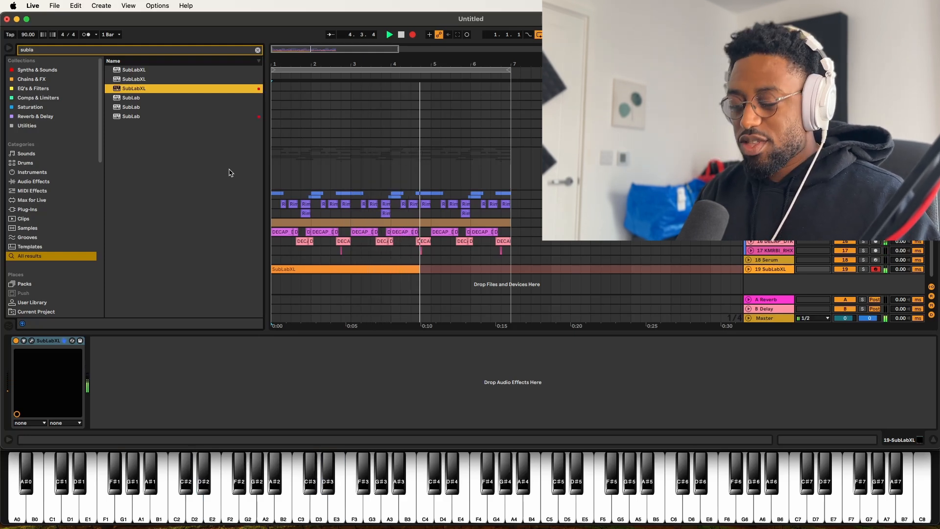
key(space)
key(space)
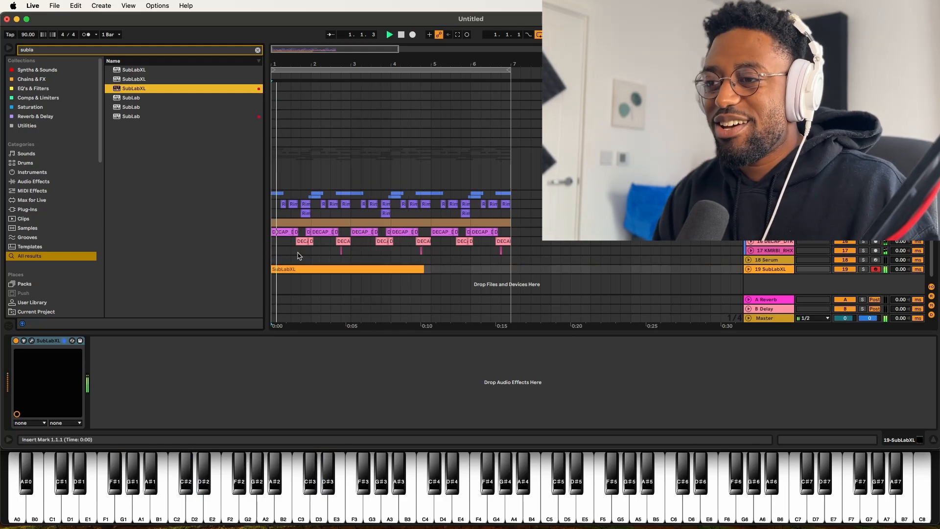
click(750, 269)
key(F9)
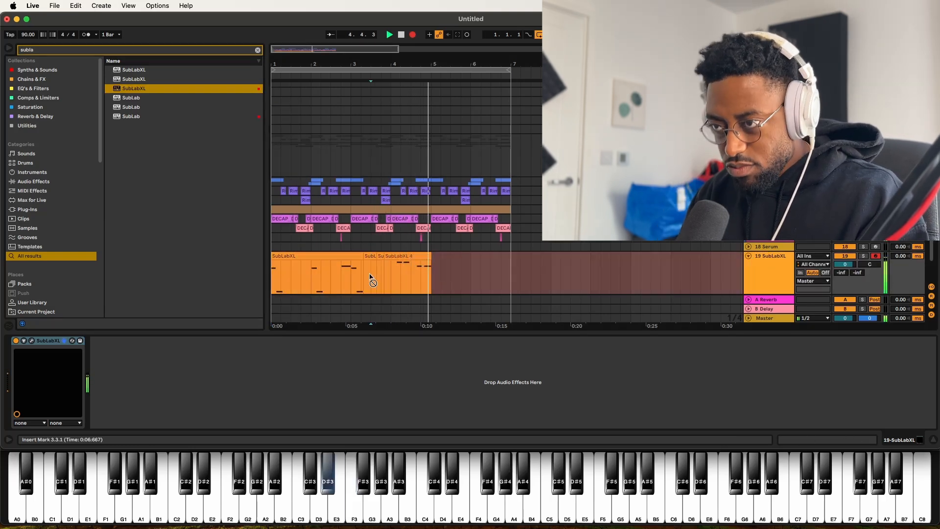
key(F9)
Step: Trim and rearrange the recorded SubLabXL clips to about three bars
mouse_move(363, 254)
mouse_down()
mouse_move(392, 254)
mouse_move(353, 255)
mouse_up()
mouse_move(430, 256)
mouse_down()
mouse_move(421, 255)
mouse_move(441, 259)
mouse_move(431, 255)
mouse_up()
click(431, 256)
mouse_move(385, 255)
mouse_down()
mouse_move(354, 256)
mouse_move(384, 257)
mouse_up()
click(403, 256)
shift+click(376, 255)
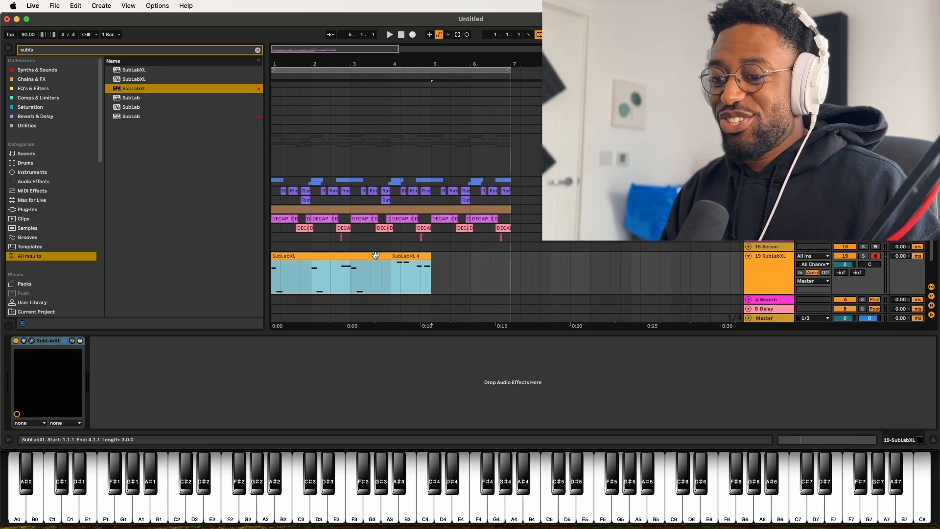
Step: Consolidate the SubLabXL clips into one clip and transpose all its notes down one semitone
key(super+j)
double_click(362, 275)
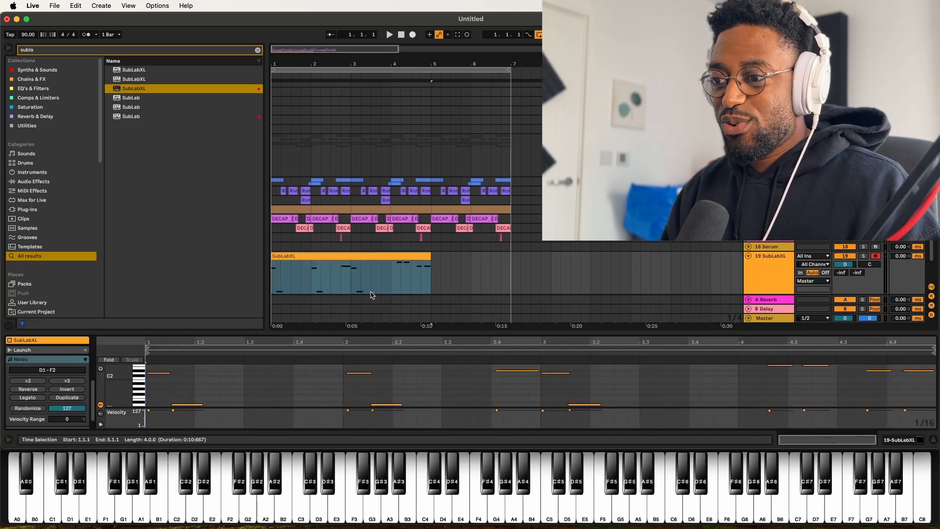
click(342, 393)
key(super+a)
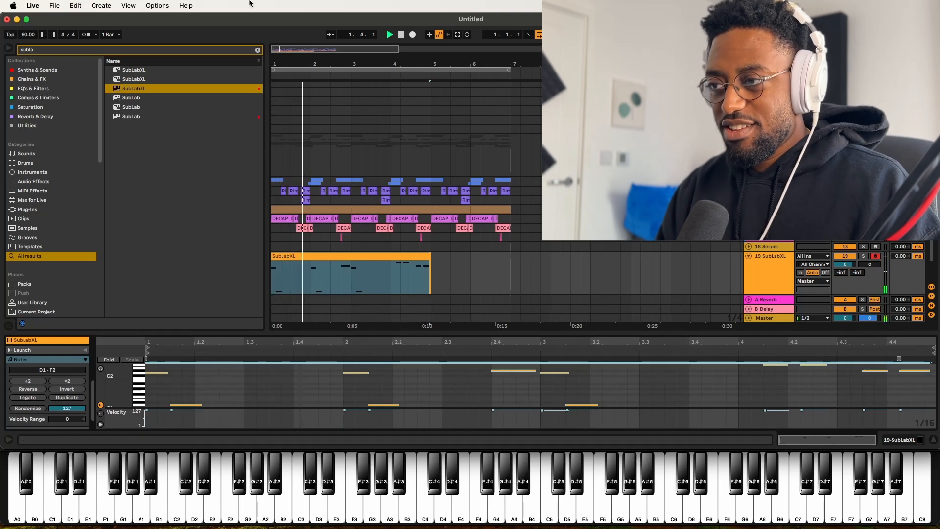
click(429, 271)
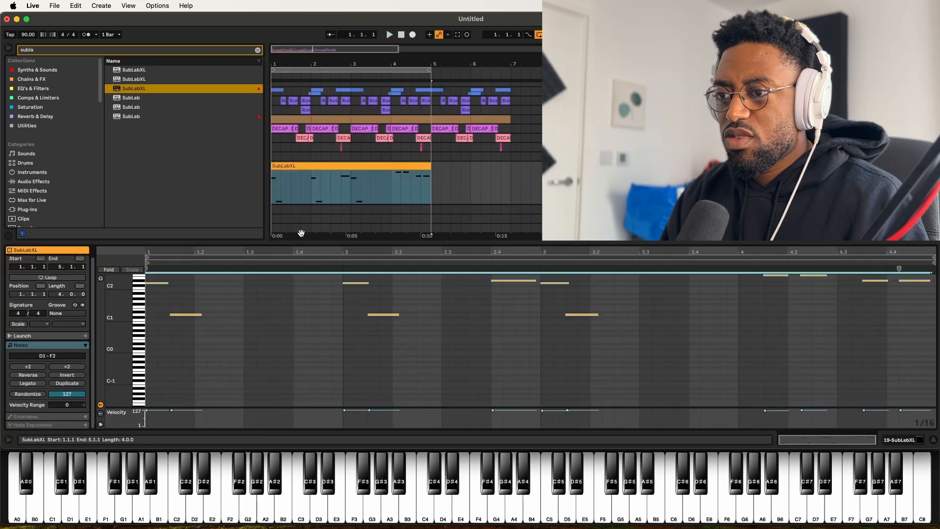
click(306, 319)
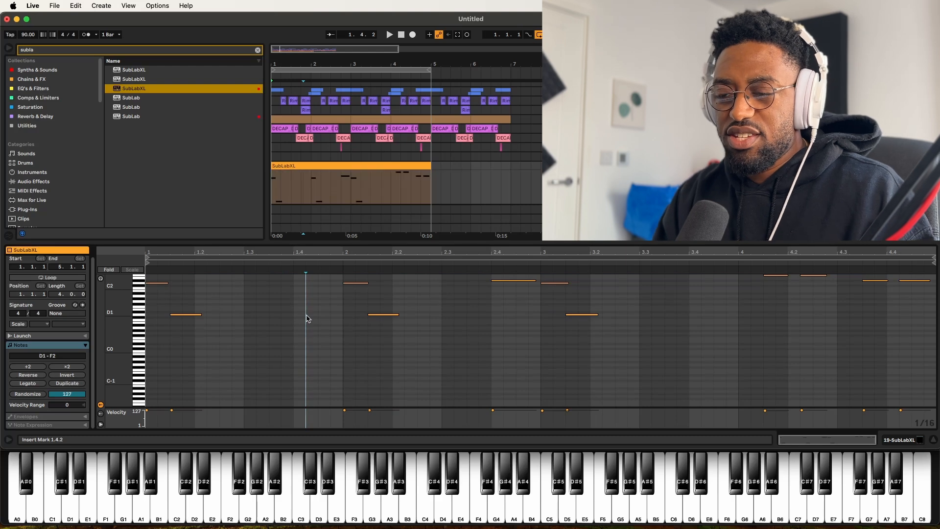
key(super+a)
key(space)
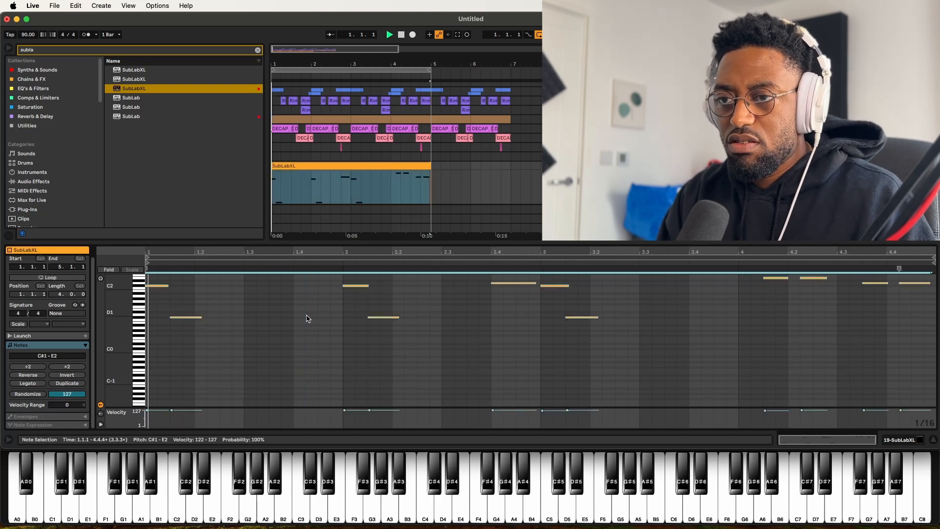
key(Down)
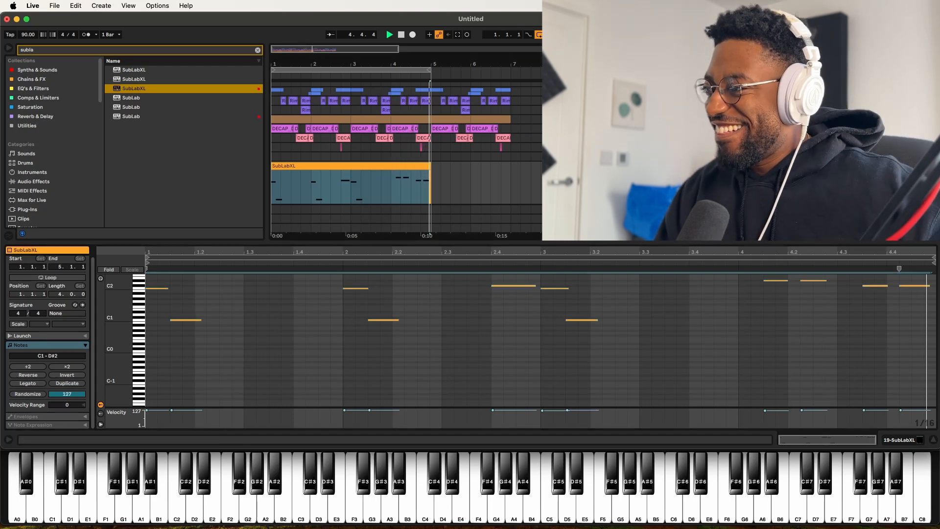
Step: Search the browser for mell and load Mellotron V onto a new track
key(super+f)
text(mell)
drag(137, 246, 797, 289)
click(190, 87)
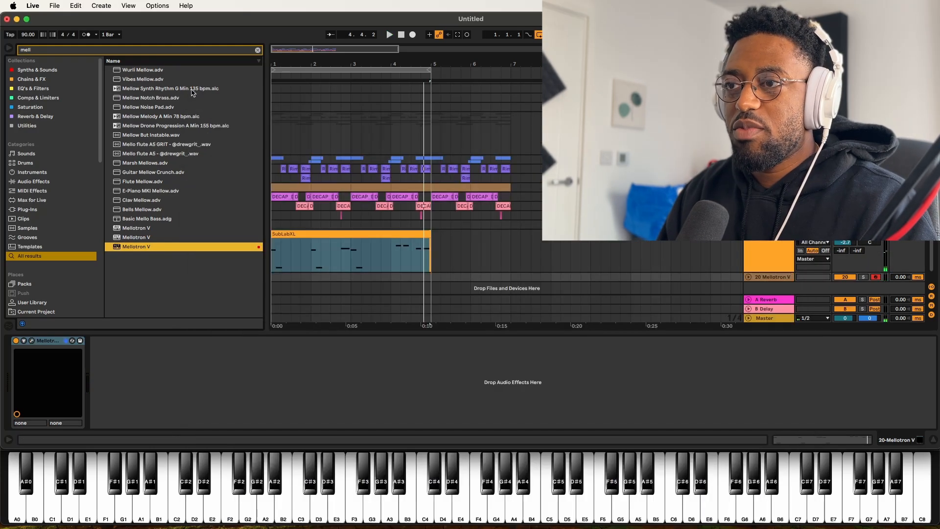
Step: Copy the SubLabXL clip onto the track below and clear the browser search
click(301, 235)
drag(304, 267, 303, 275)
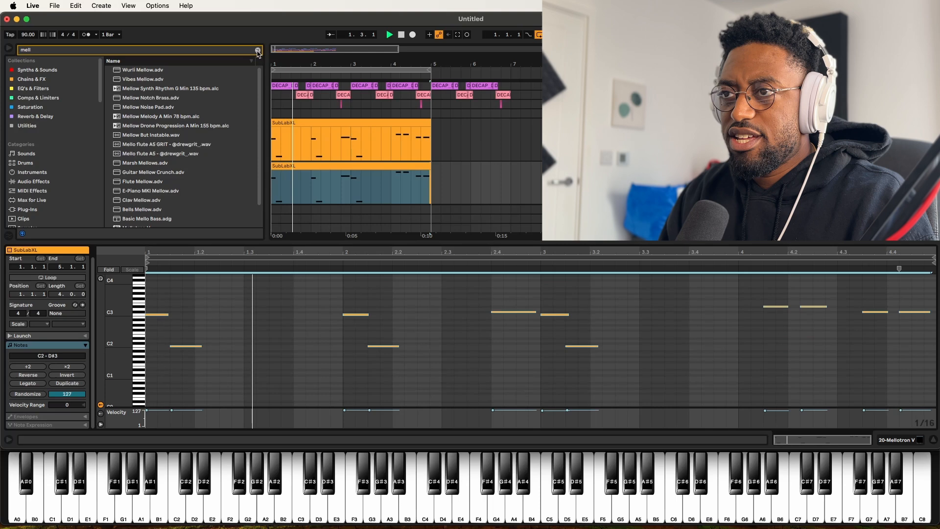
click(258, 51)
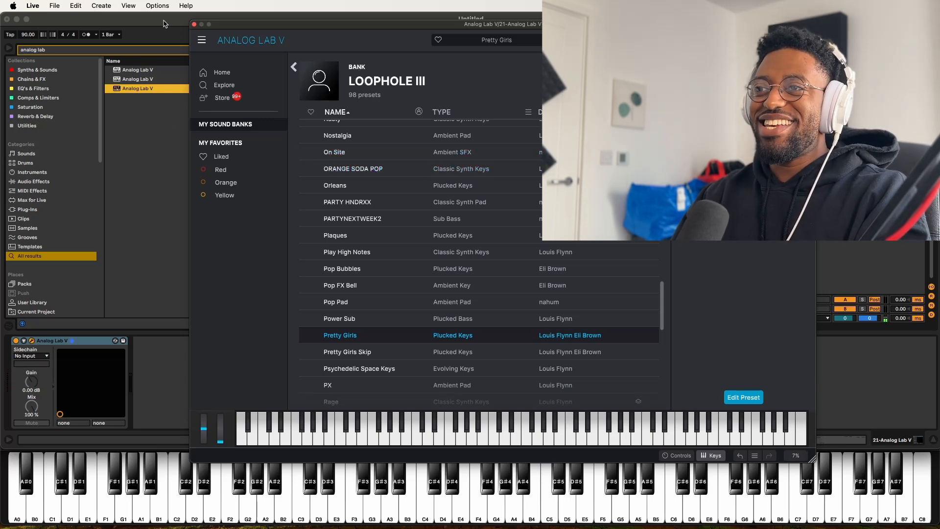
Step: Close the Analog Lab V window, play the groove and select notes in the Analog Lab V 4 clip
click(194, 24)
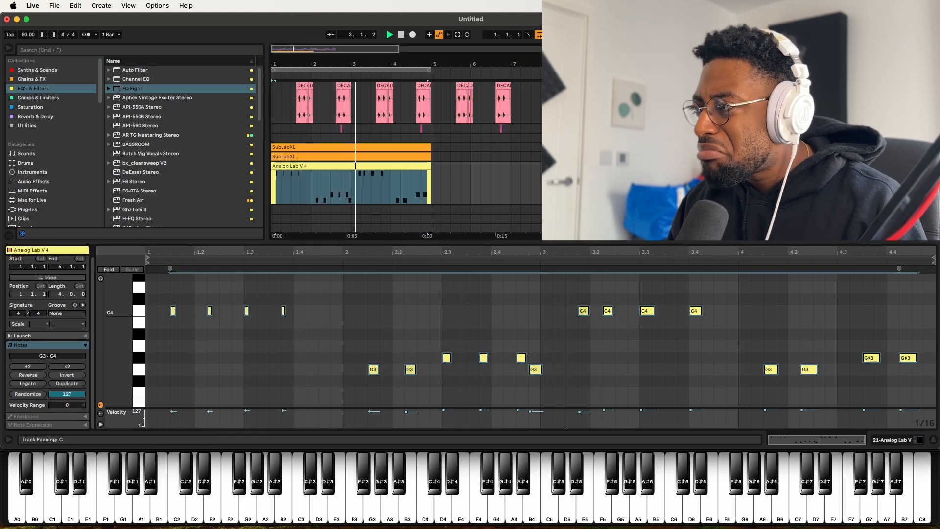
key(space)
drag(593, 329, 577, 309)
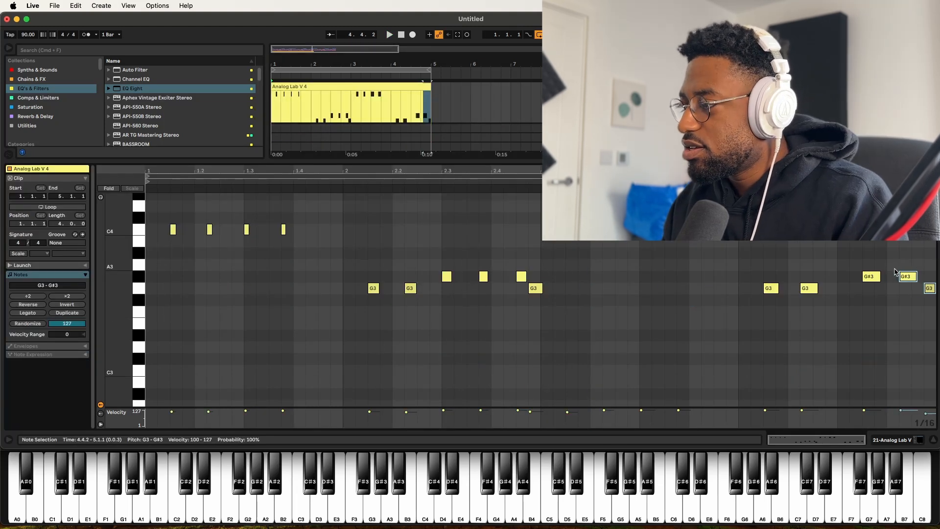
click(929, 289)
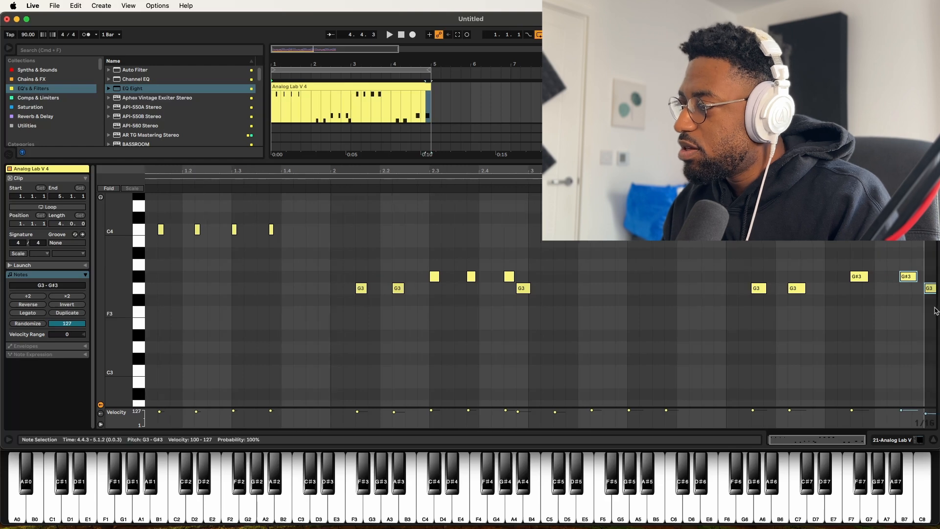
click(714, 323)
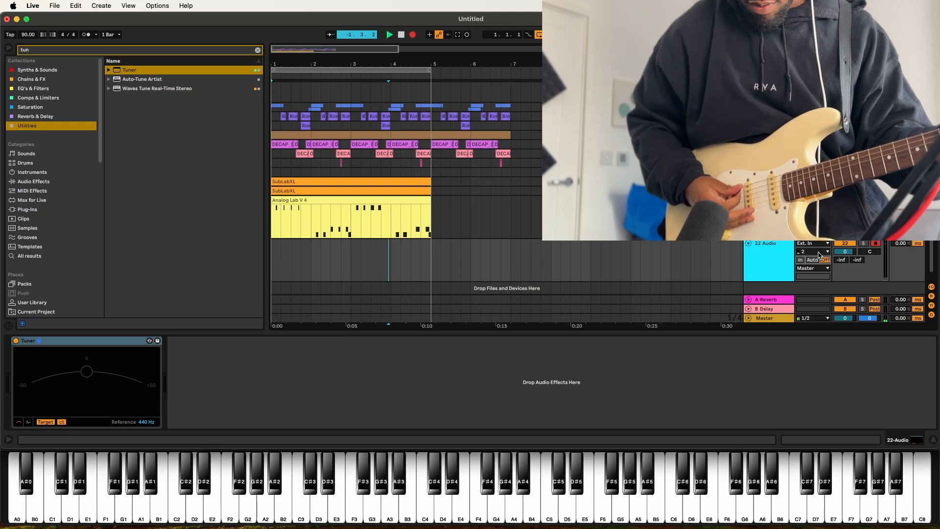
Step: Adjust the Little Plate reverb's decay on the Mellotron V track and close its window
key(space)
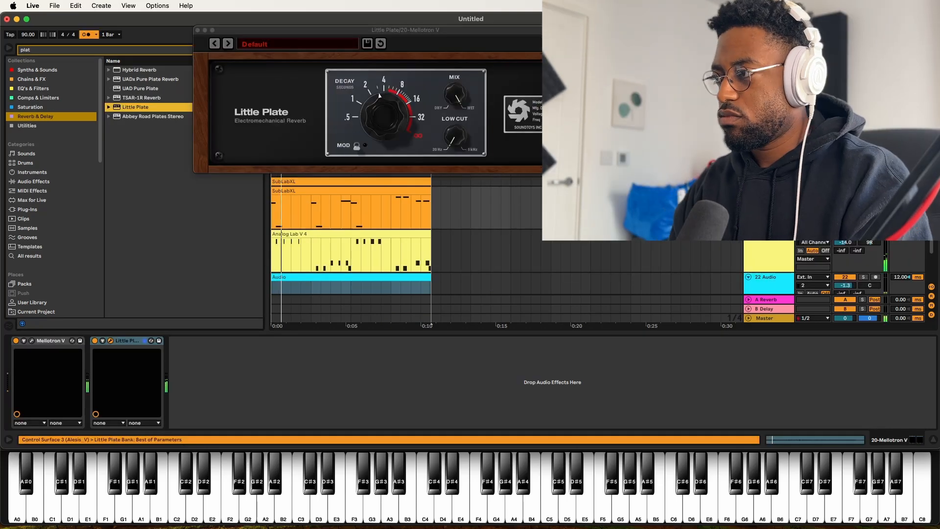
drag(363, 105, 368, 129)
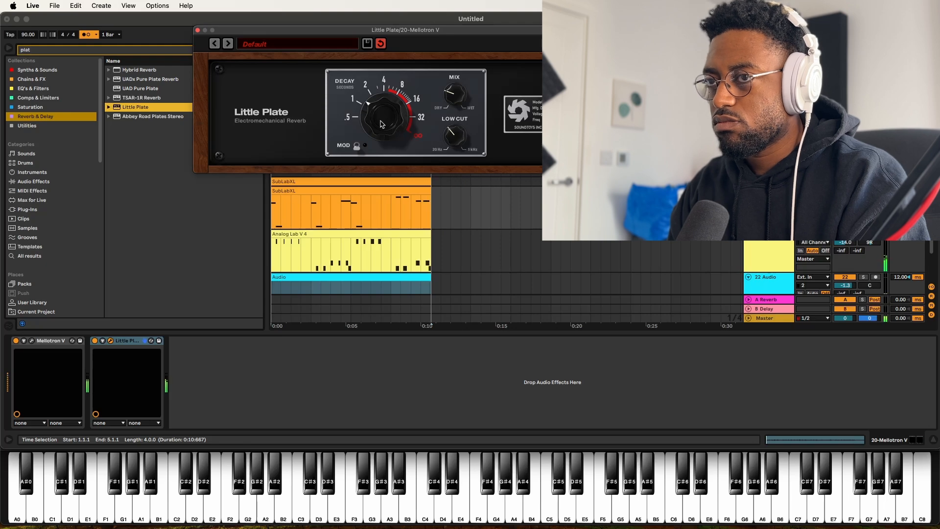
click(198, 30)
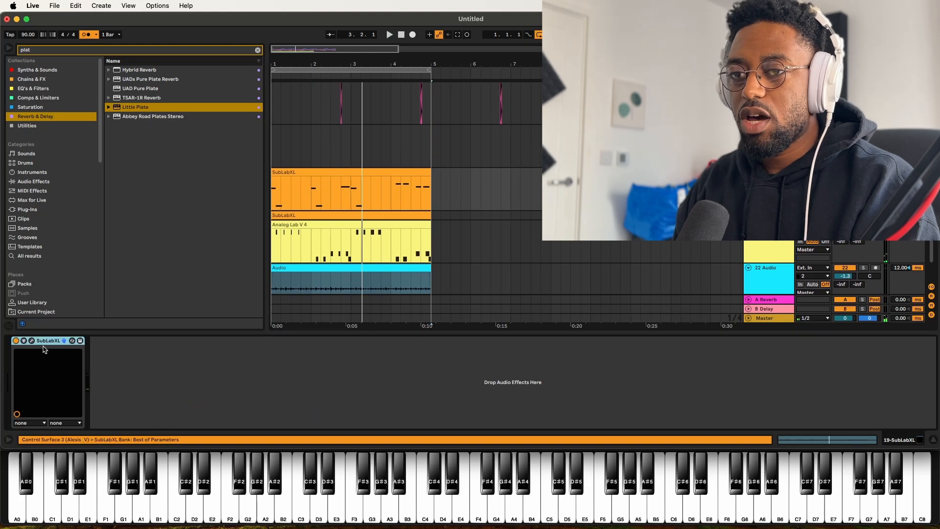
Step: Open the SubLabXL instrument and browse its presets
click(32, 341)
click(392, 98)
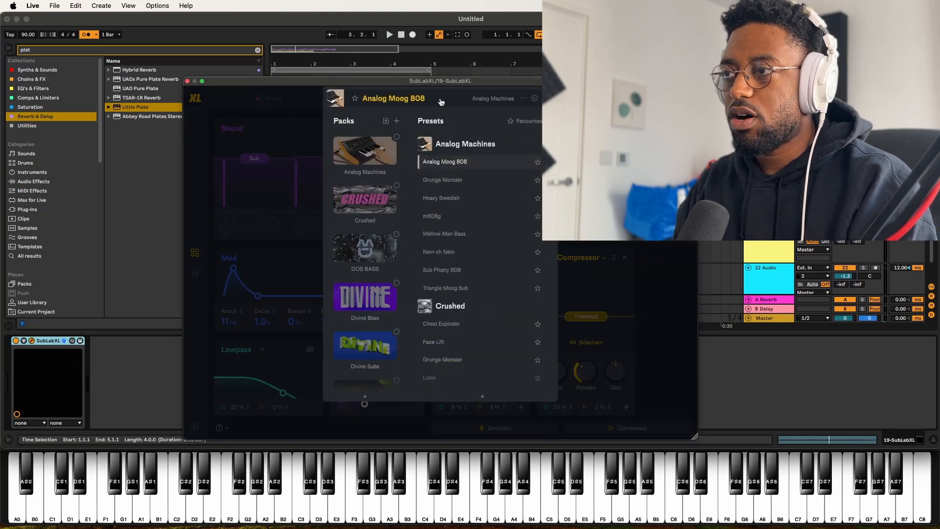
click(187, 82)
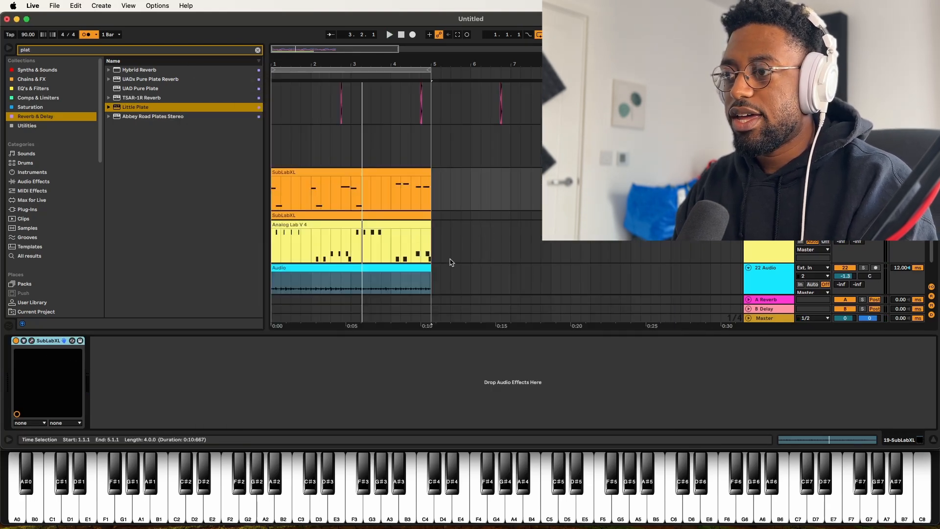
Step: Select the four-bar bass, keys and guitar clips and duplicate them to fill bars 5 to 9
scroll(445, 263, down, 3)
drag(435, 263, 204, 162)
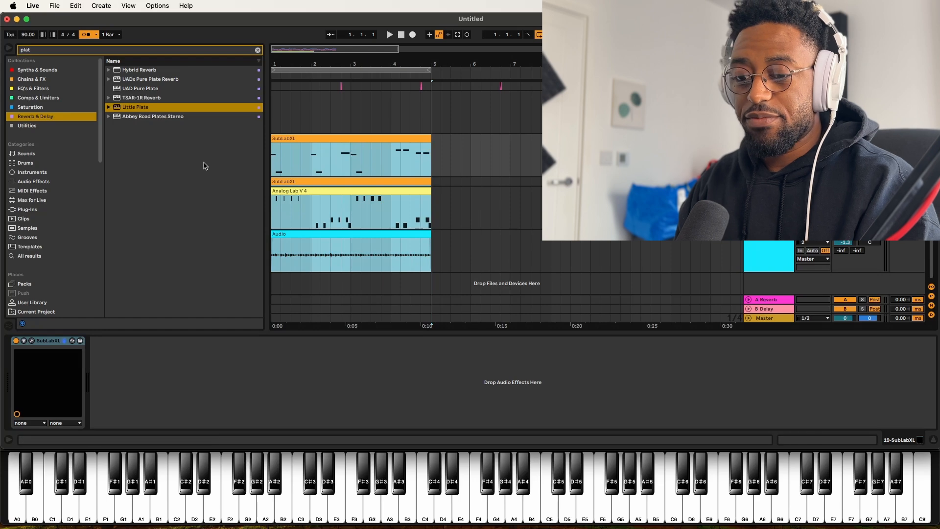
key(super+d)
drag(431, 71, 711, 71)
key(super+d)
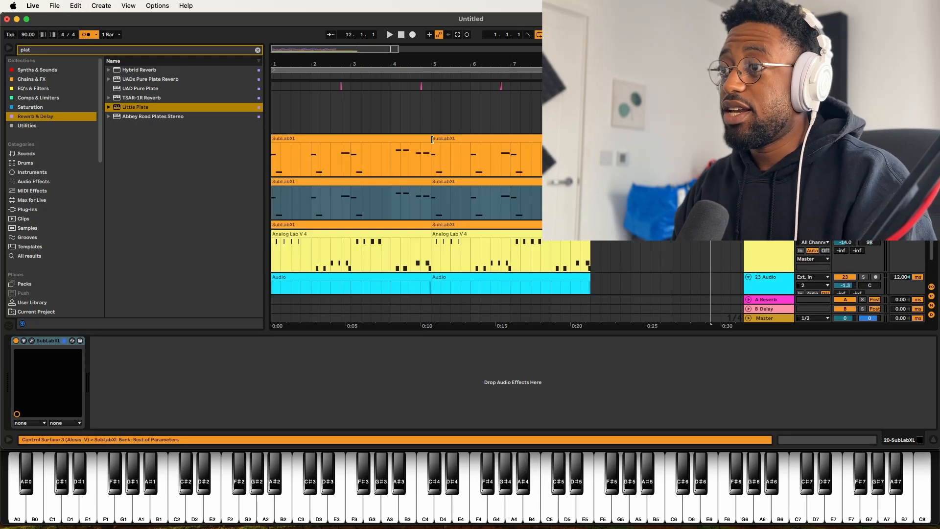
Step: Delete the first clip on the second SubLabXL track and move the duplicated bass clip down onto it
click(398, 181)
key(Delete)
drag(466, 139, 469, 180)
Step: Open the second SubLabXL instrument and browse its presets
click(31, 341)
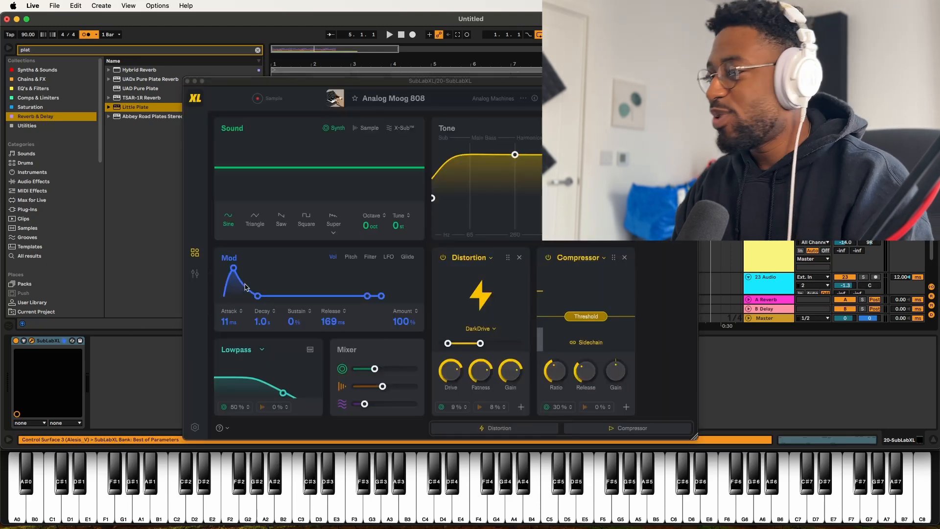
click(394, 105)
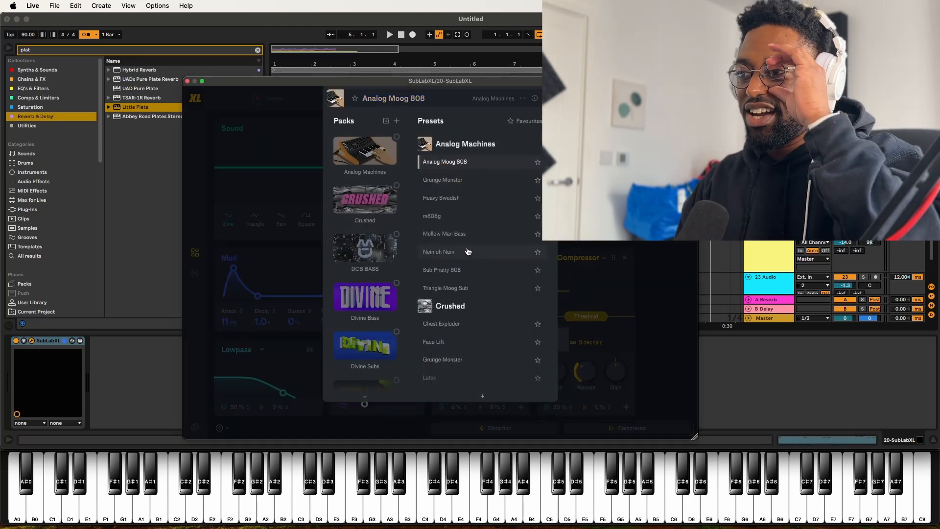
scroll(469, 251, down, 3)
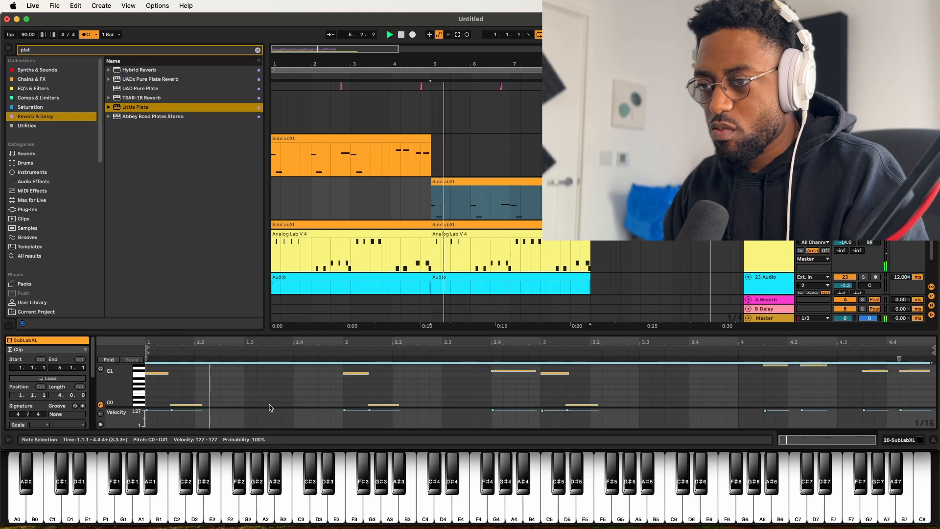
Step: Add a C0 note at 1.3.3 in the second SubLabXL clip and lengthen it
drag(263, 338, 265, 160)
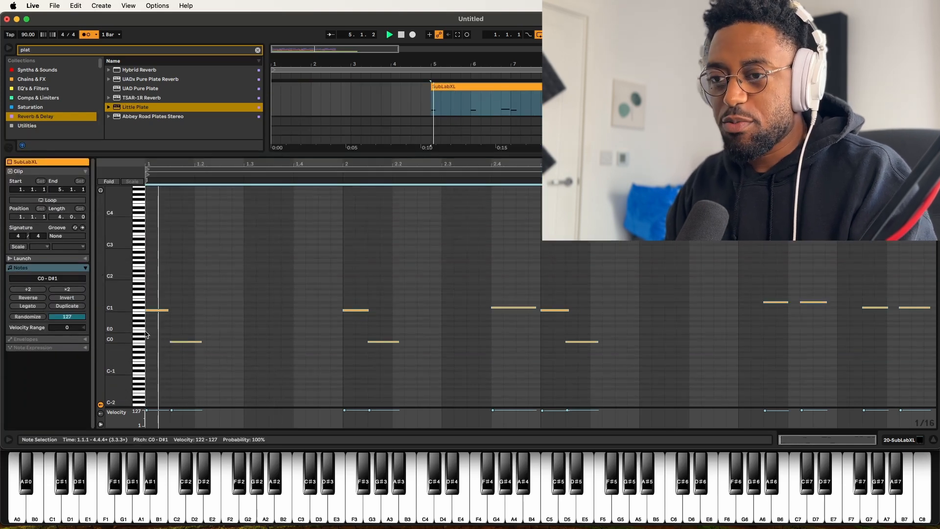
key(super+a)
scroll(311, 357, down, 2)
double_click(275, 349)
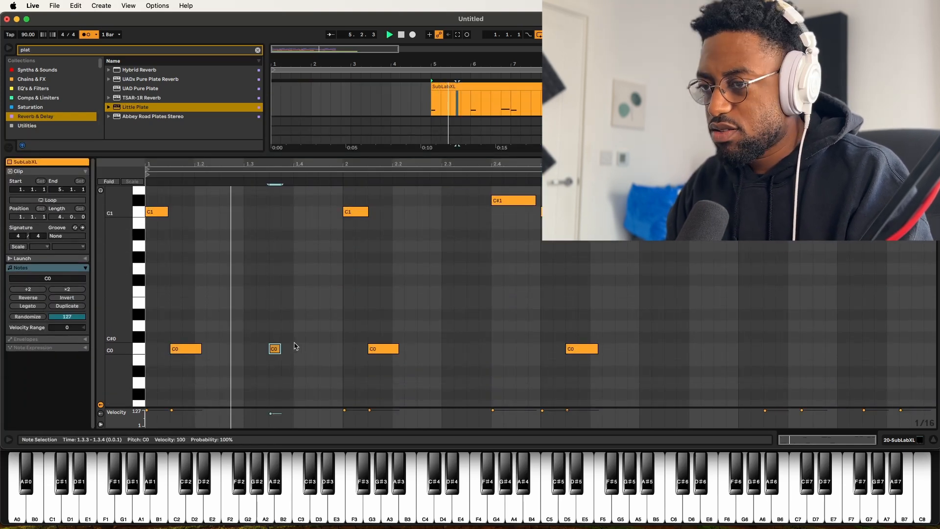
drag(280, 349, 318, 349)
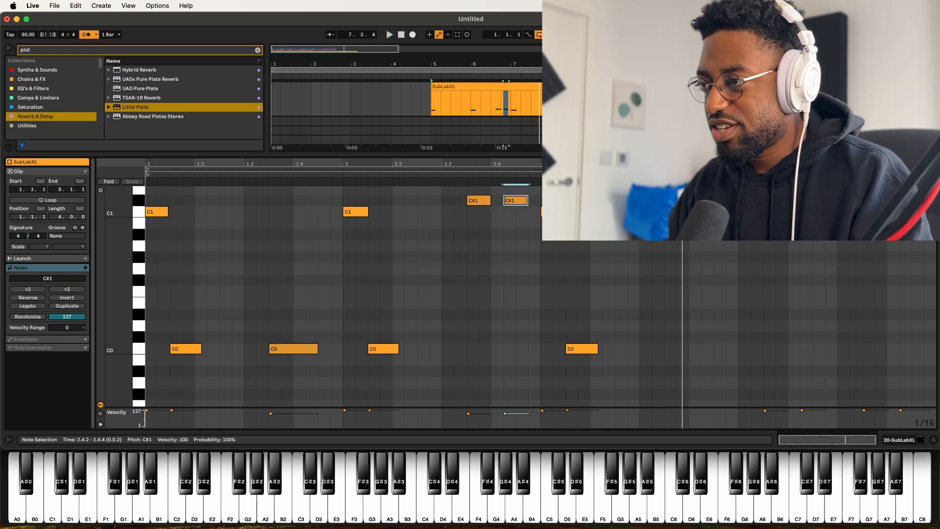
Step: Rework the C#1 notes in the third bar and shift the final bar's notes down one octave
drag(556, 211, 566, 211)
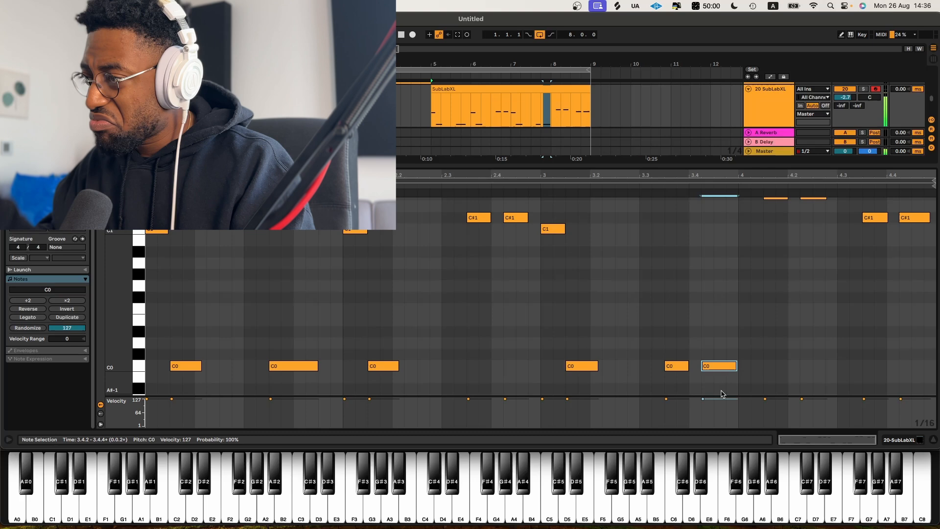
scroll(752, 347, up, 2)
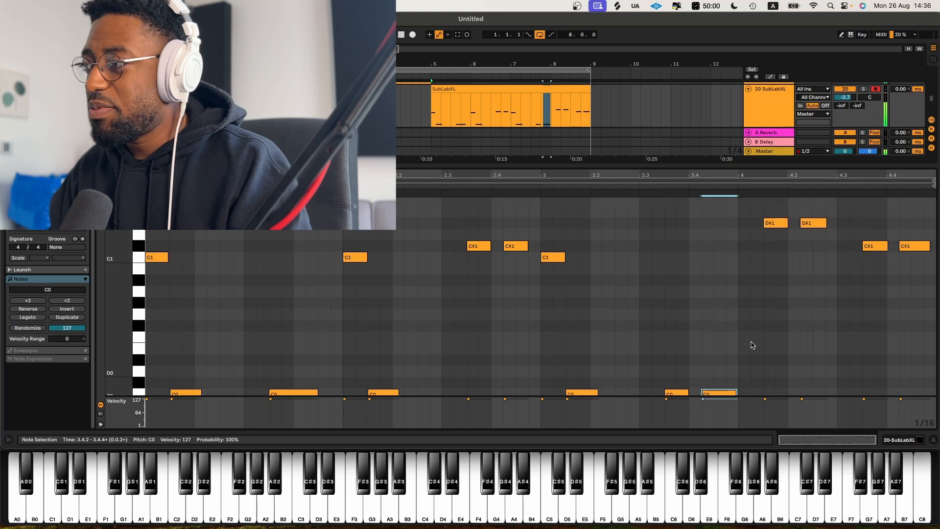
drag(761, 326, 928, 163)
key(shift+Down)
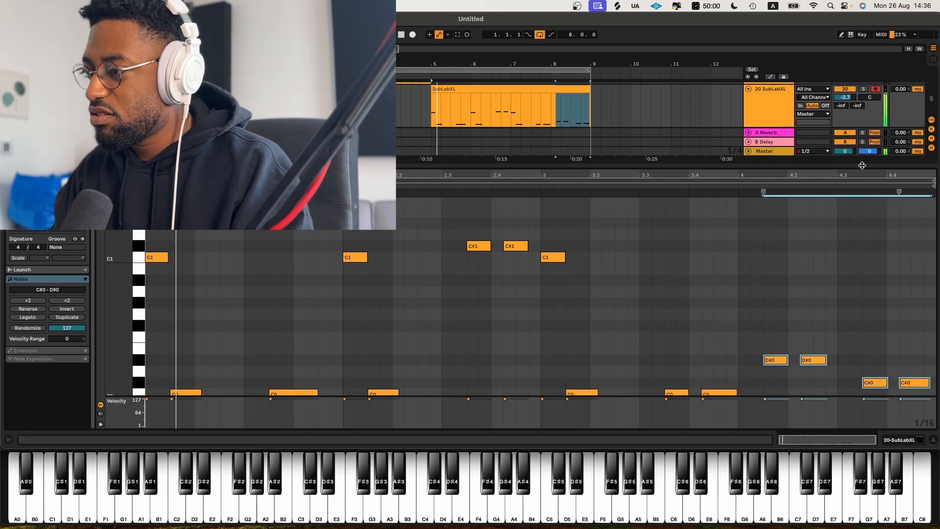
Step: Select the whole clip and play it back
click(715, 182)
click(708, 187)
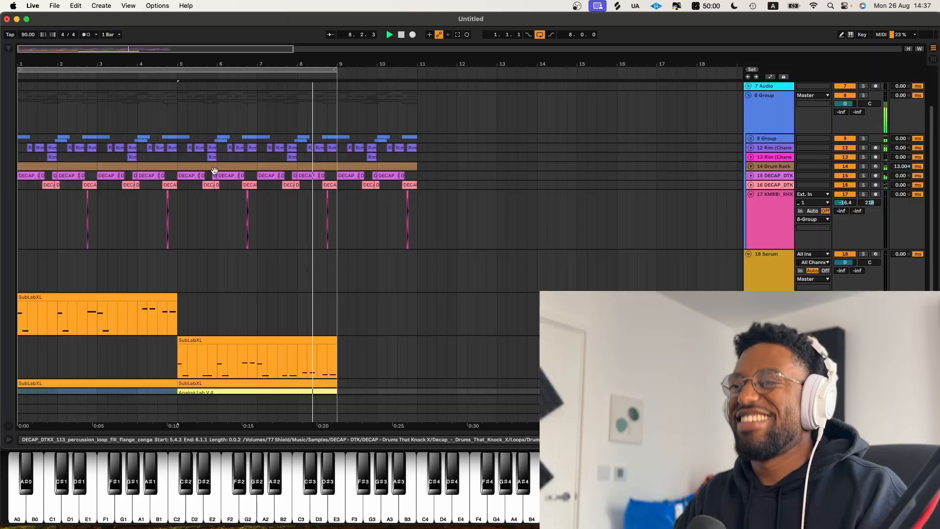
key(space)
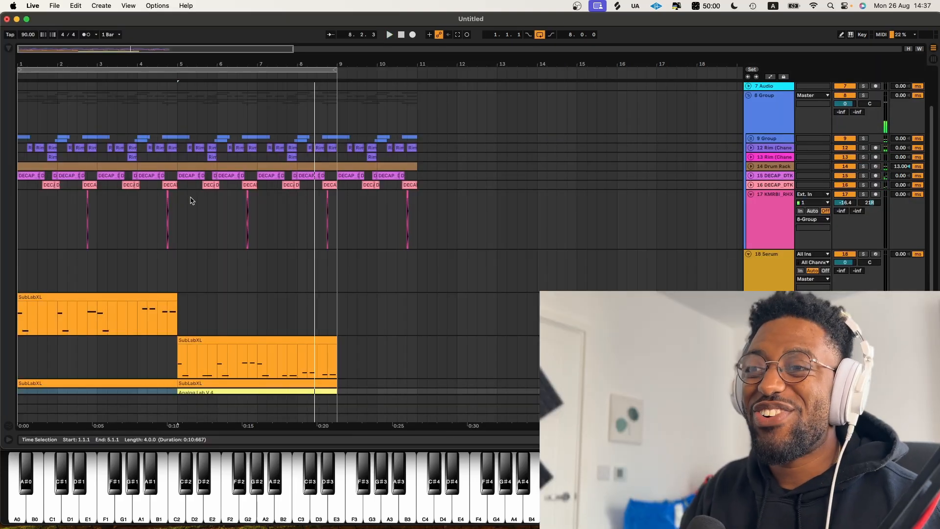
Step: Play back the arrangement while selecting sections of the drum clips to audition
key(space)
key(space)
drag(182, 199, 4, 172)
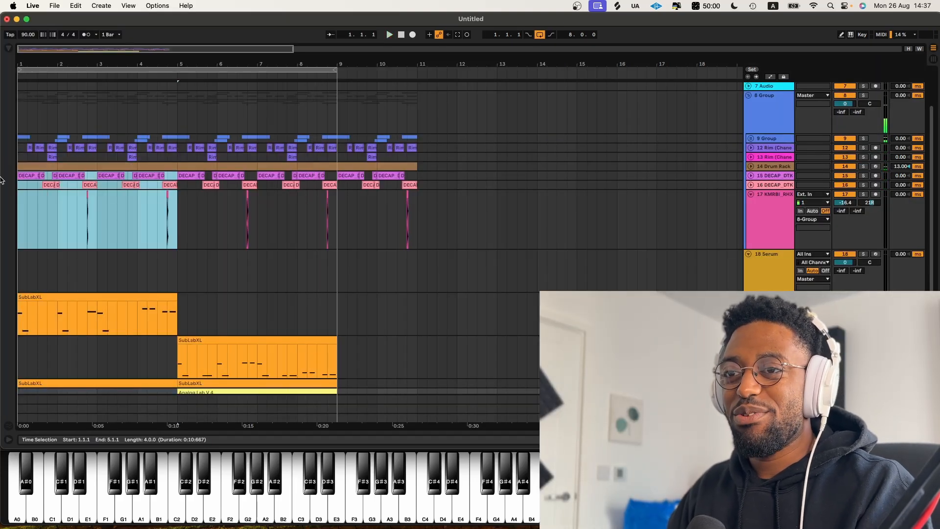
click(114, 169)
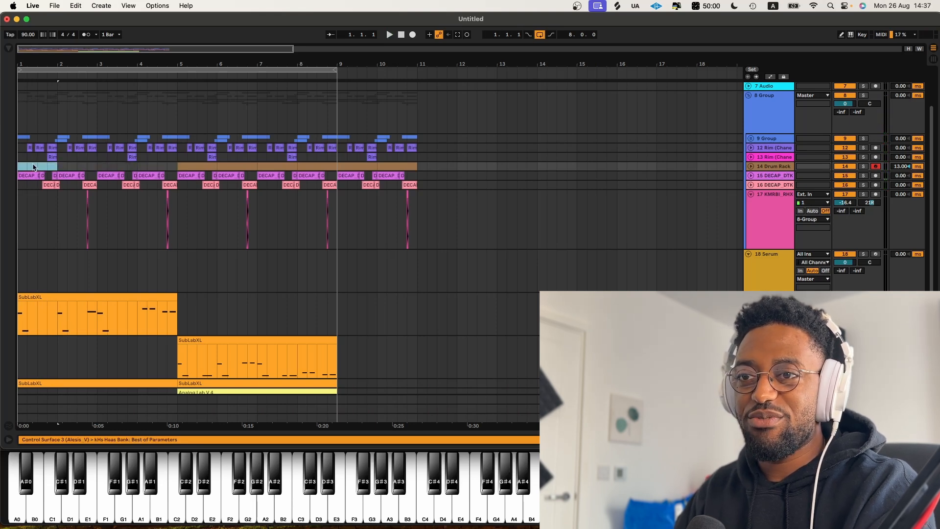
key(space)
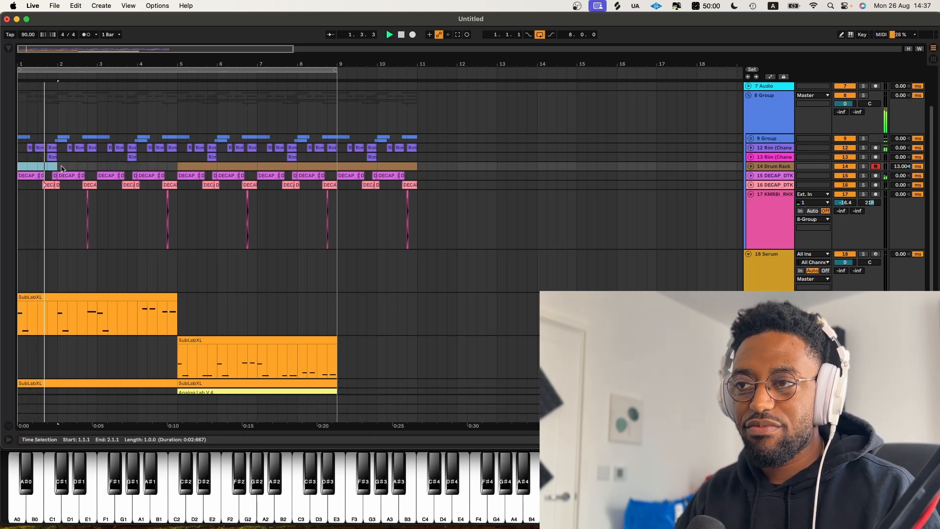
Step: Expand and collapse the DECAP drum tracks to inspect their clips
click(751, 176)
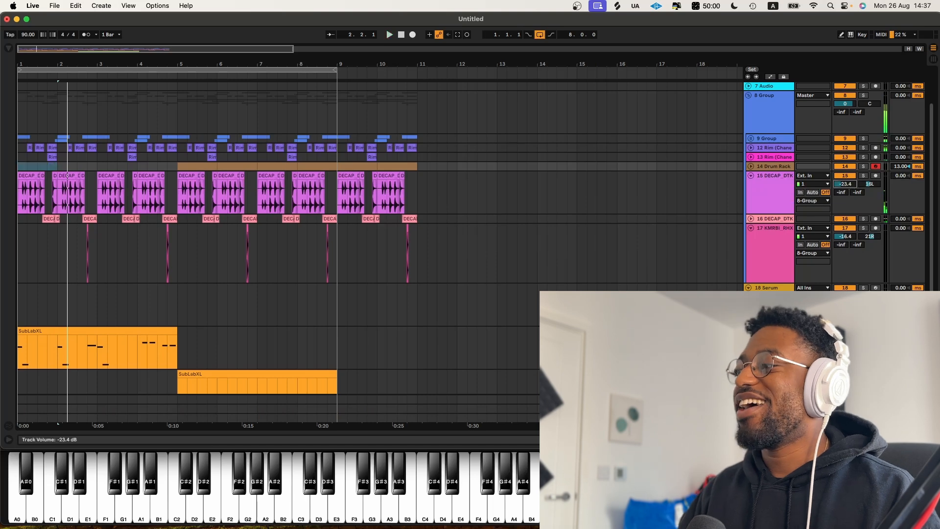
click(751, 176)
click(751, 194)
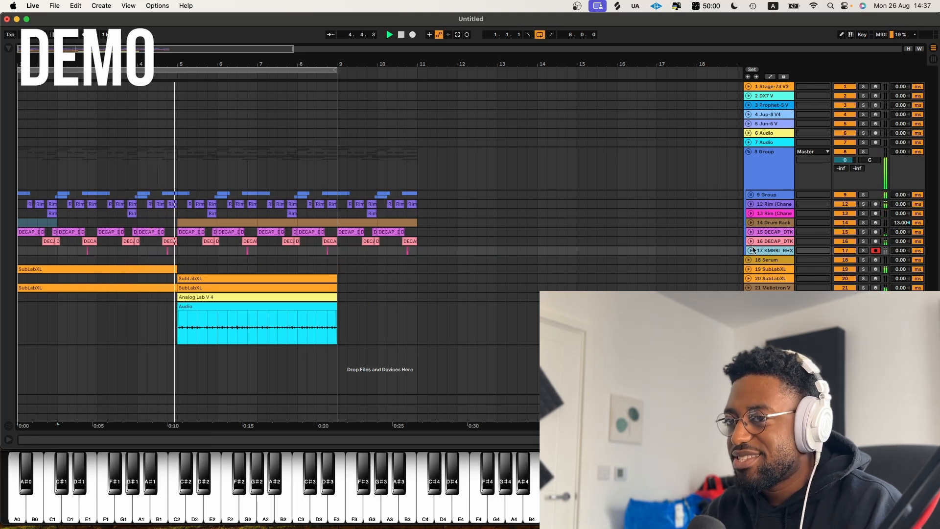
Step: Loop bars 5 to 9 and lower the KMRBI track's volume to -18.9 dB
click(750, 250)
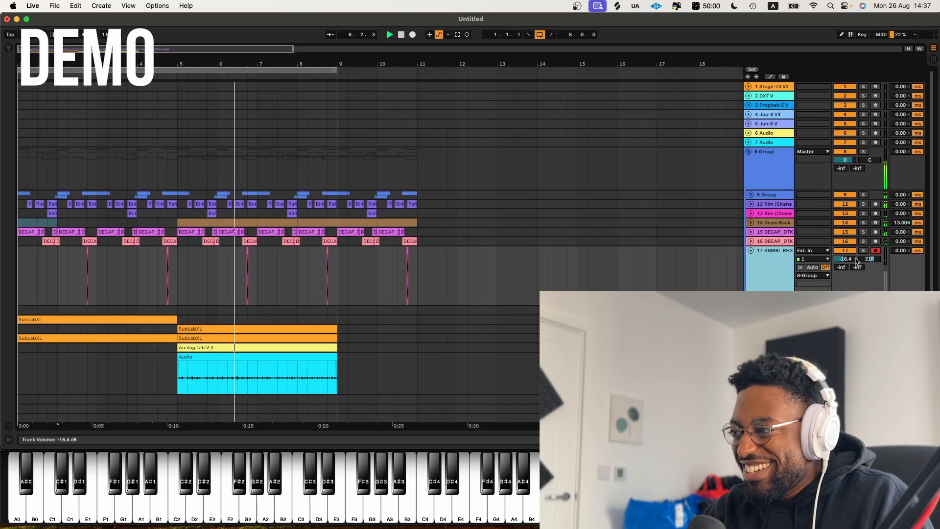
click(179, 279)
drag(179, 279, 342, 275)
key(super+l)
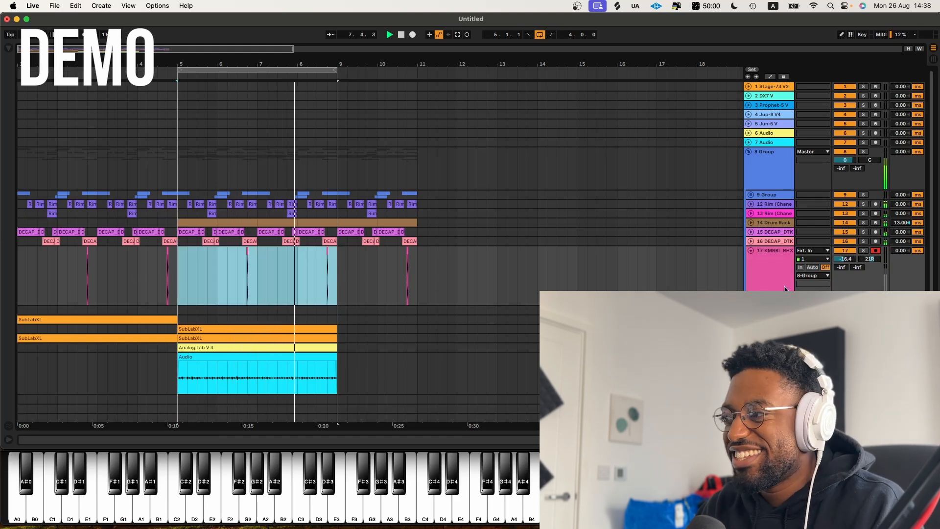
drag(845, 259, 845, 265)
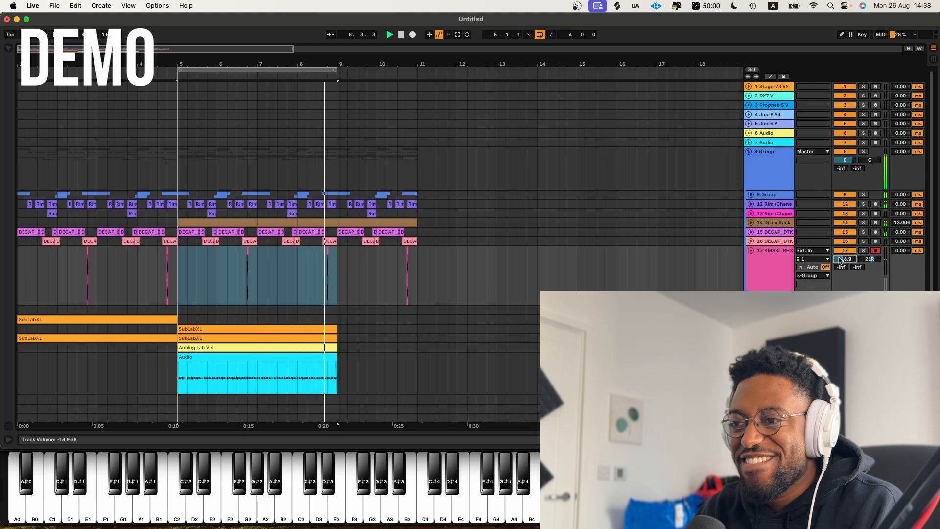